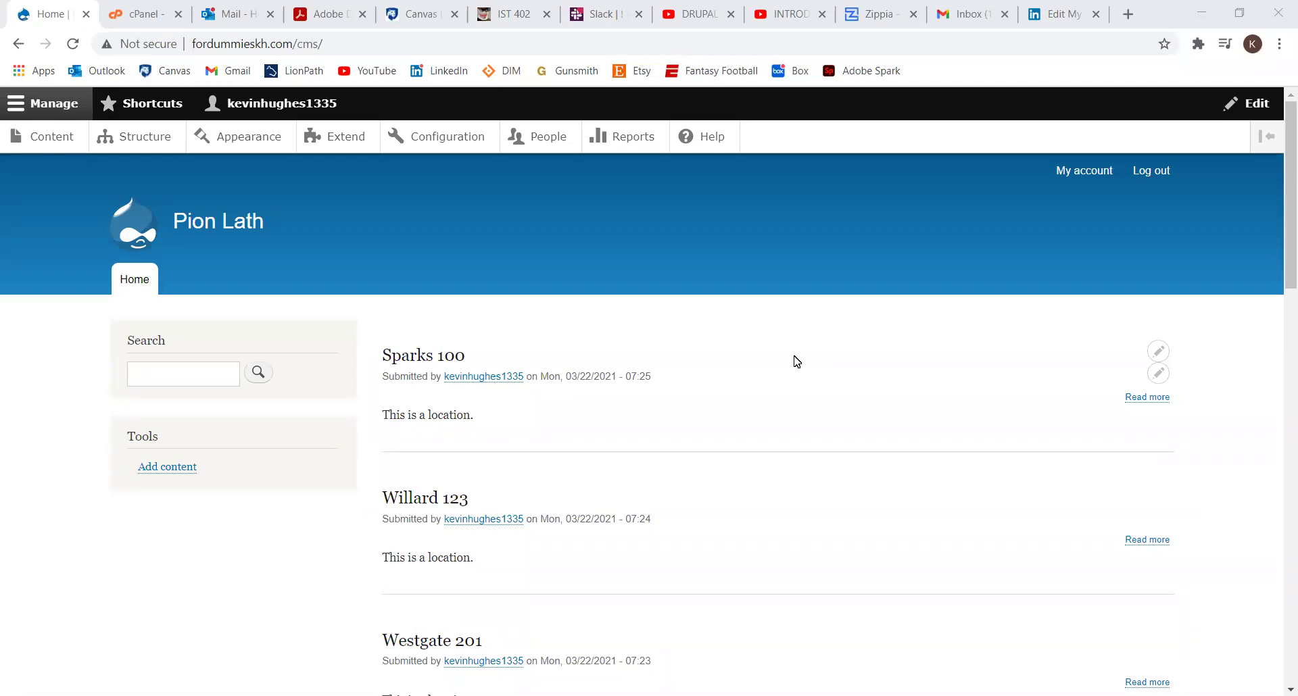
# Look through the location, faculty and other posts listed on the site's home page.
pyautogui.scroll(-1, 797, 362)
pyautogui.scroll(1, 797, 362)
pyautogui.scroll(-1, 797, 362)
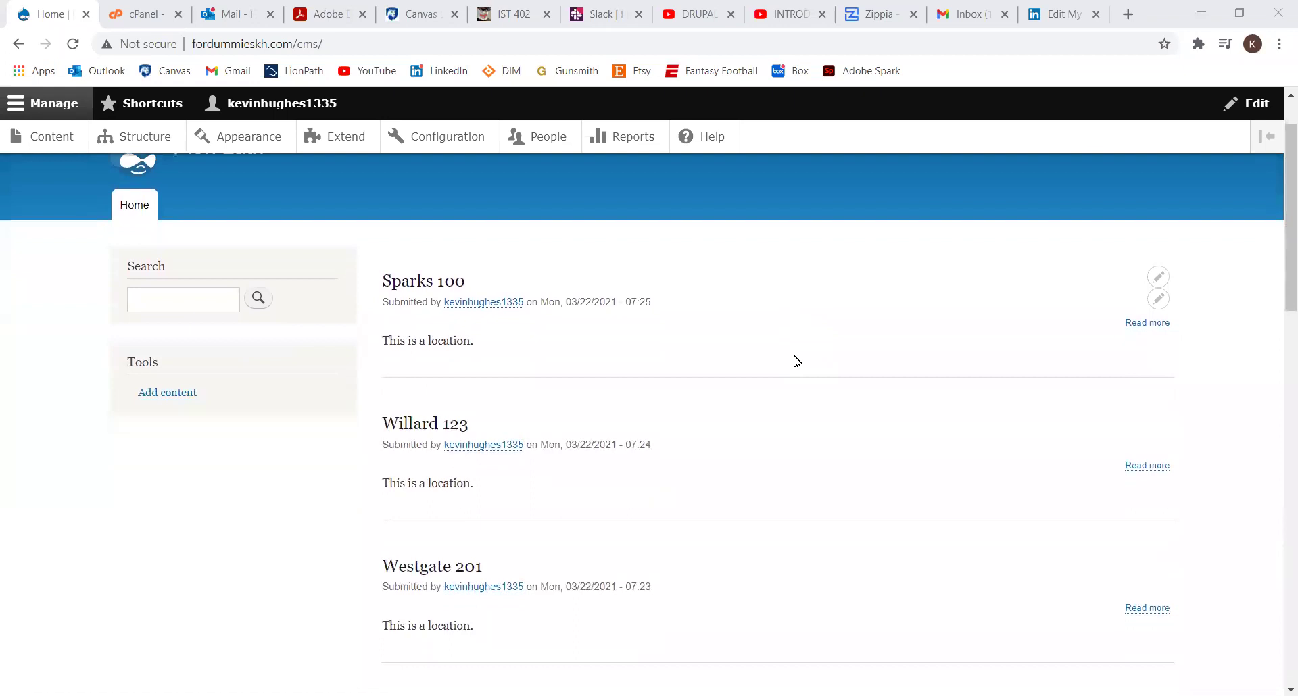
pyautogui.scroll(-3, 797, 362)
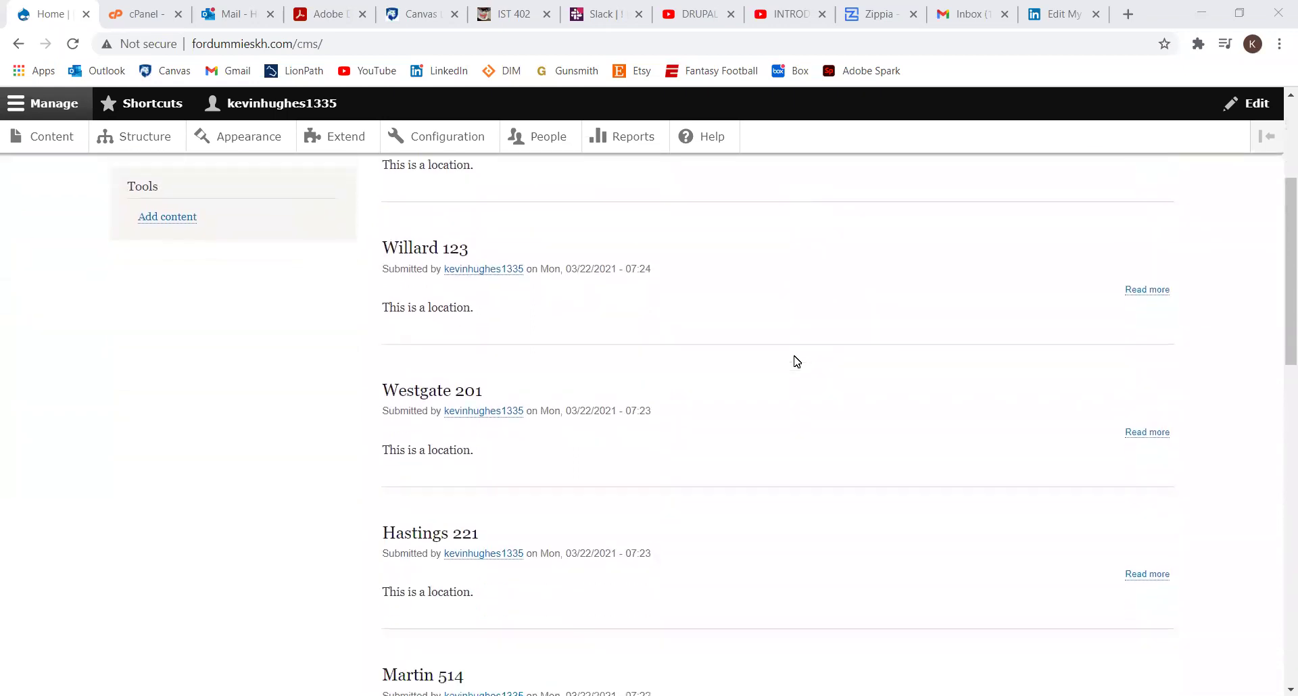
pyautogui.scroll(-5, 797, 362)
pyautogui.scroll(10, 797, 361)
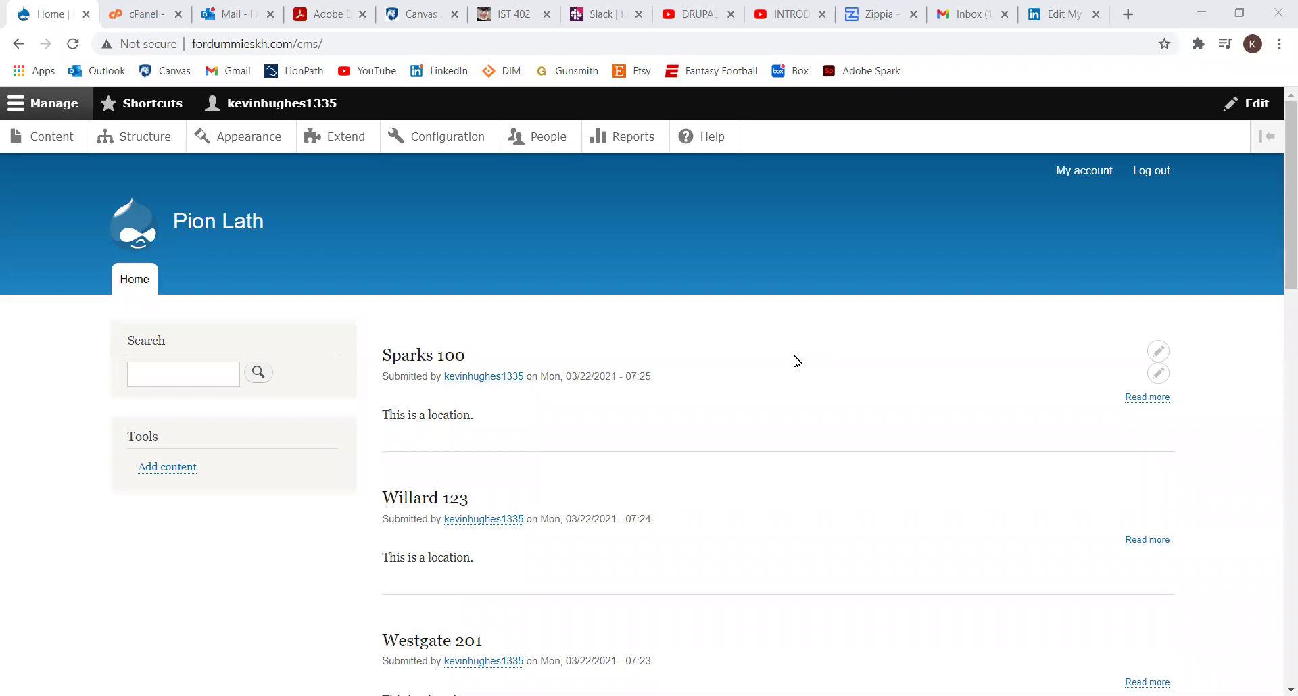
pyautogui.click(127, 15)
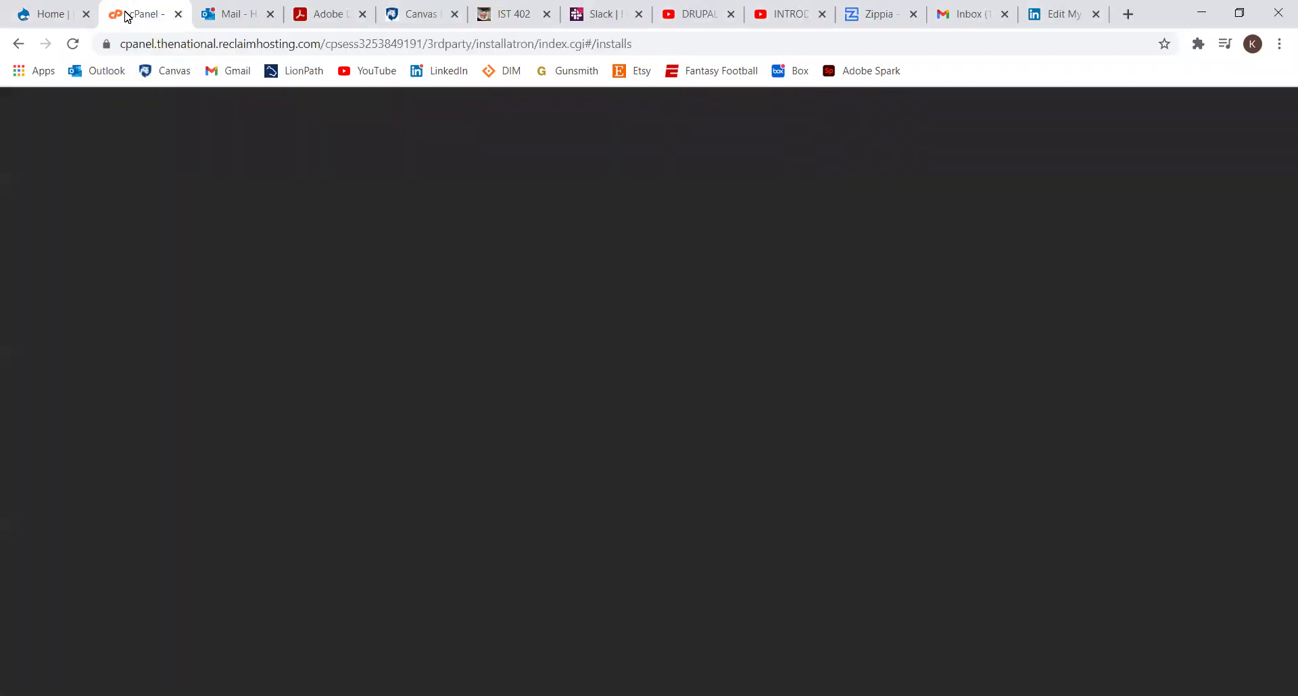
pyautogui.click(54, 15)
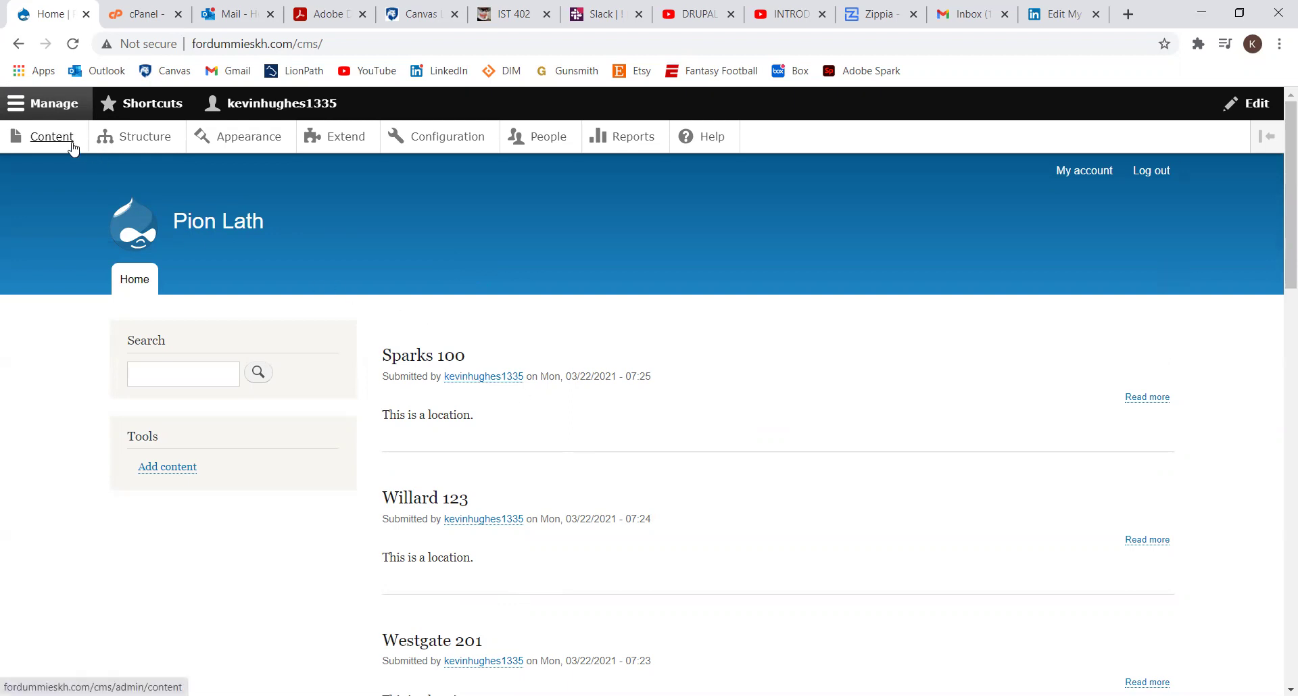
pyautogui.scroll(-13, 519, 470)
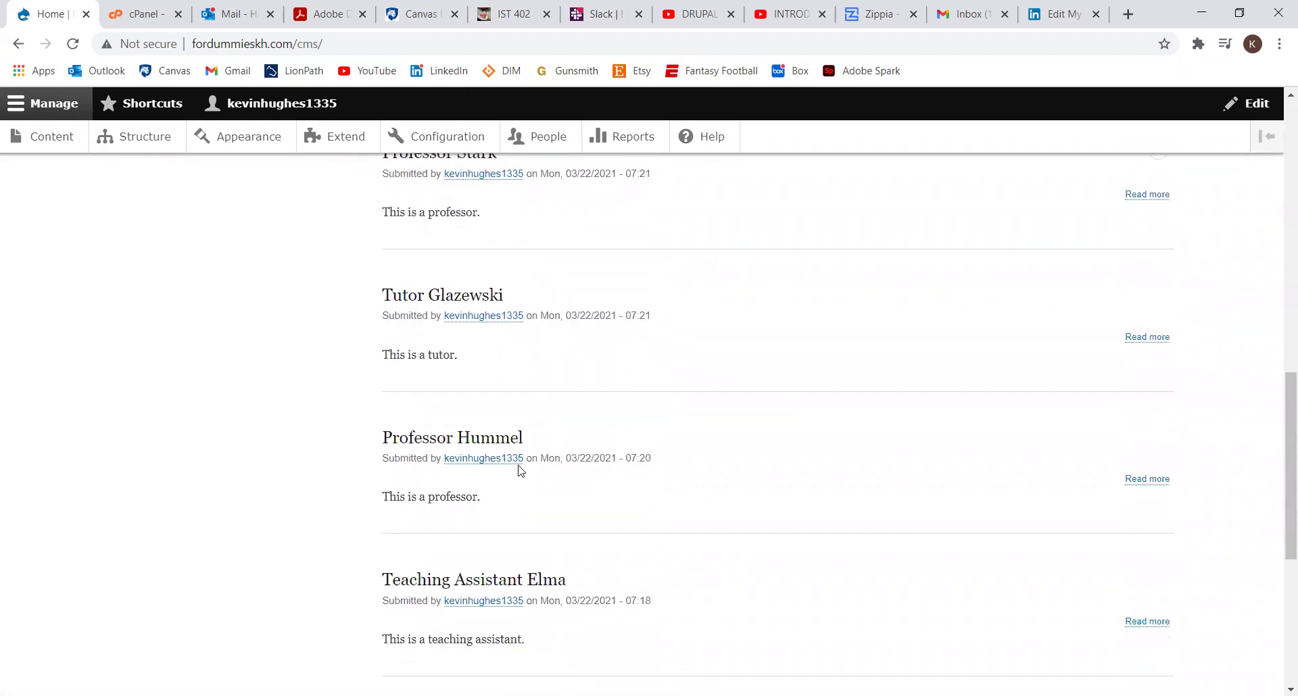
pyautogui.scroll(-5, 521, 471)
pyautogui.scroll(19, 522, 471)
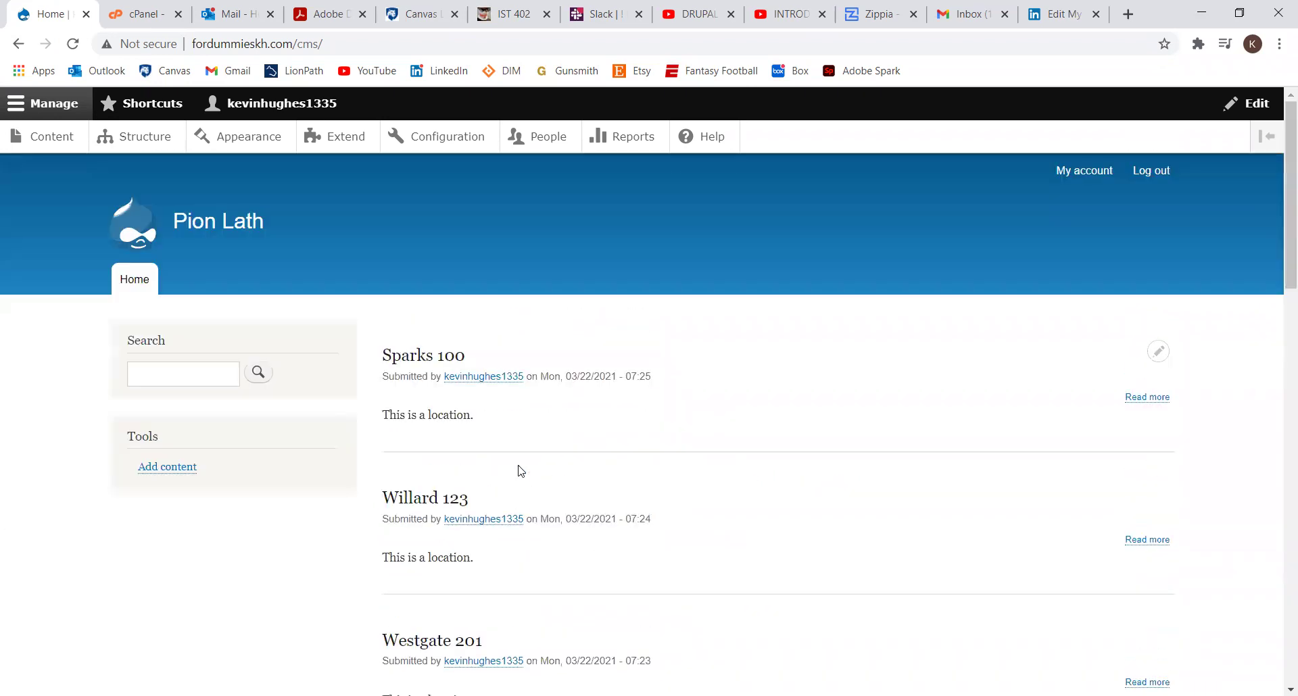
# Open the site's content administration list and examine the items and their content types.
pyautogui.click(50, 137)
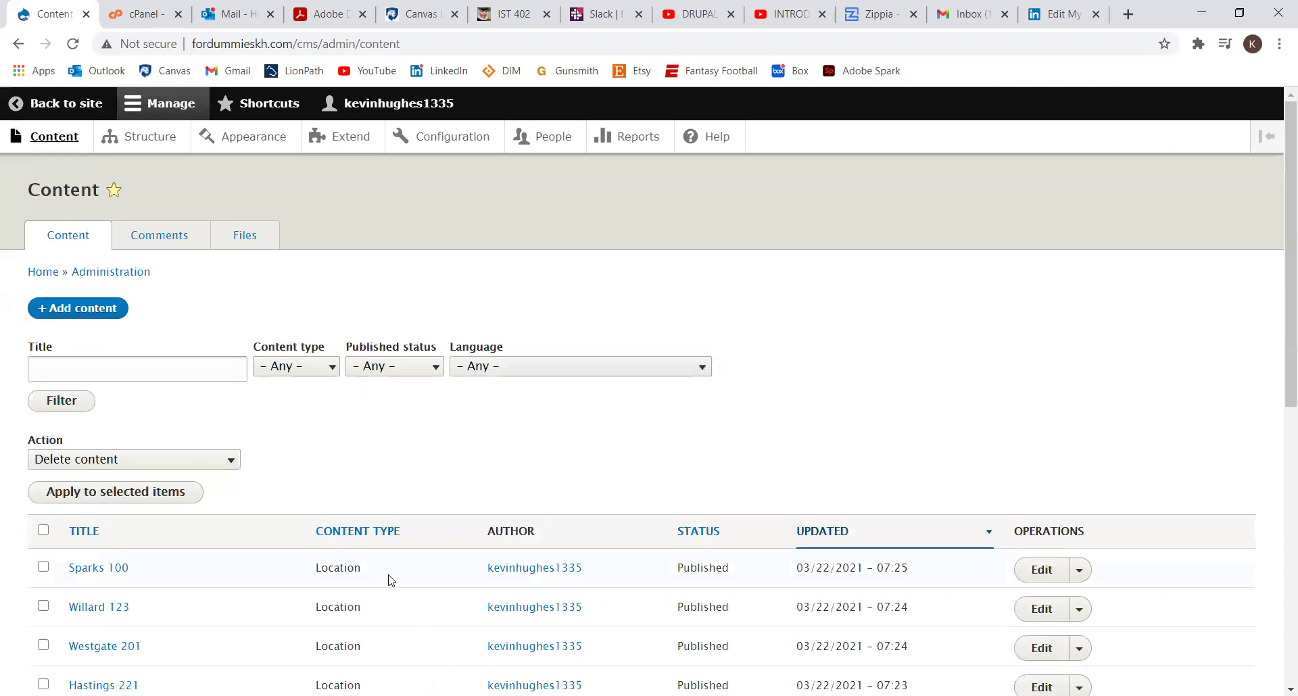
pyautogui.scroll(-2, 390, 580)
pyautogui.scroll(-6, 391, 580)
pyautogui.scroll(5, 390, 578)
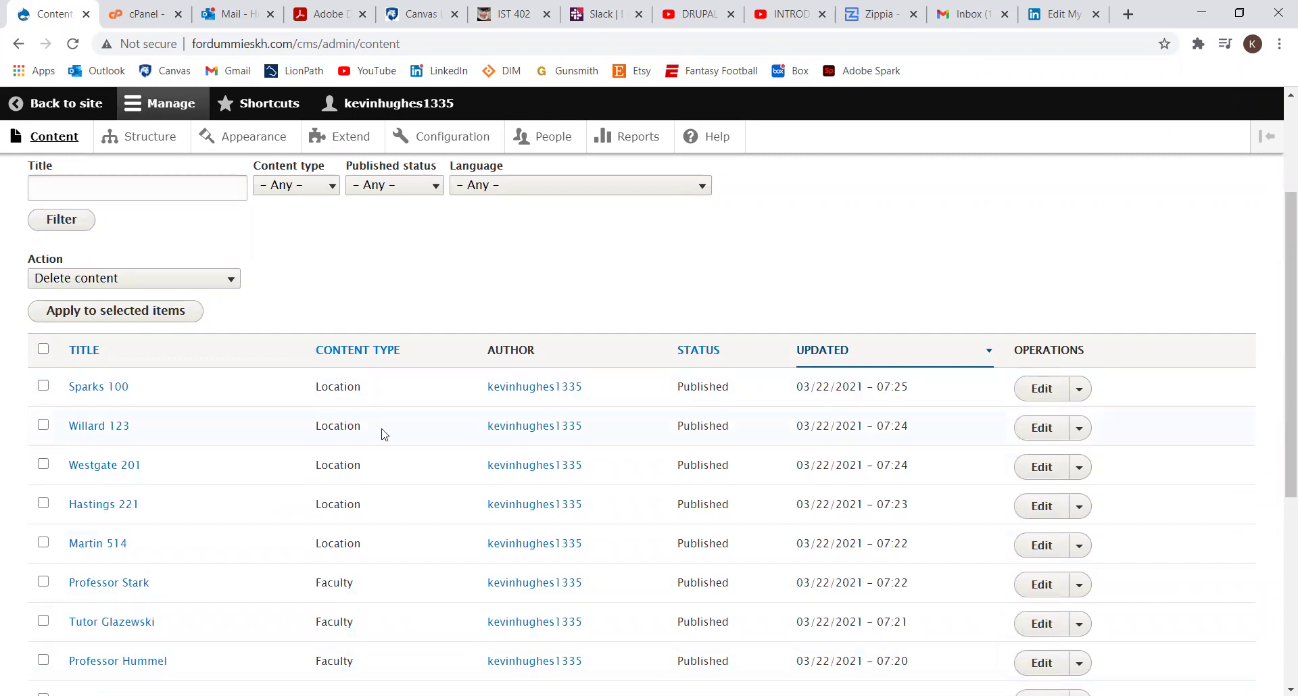
pyautogui.scroll(-4, 349, 460)
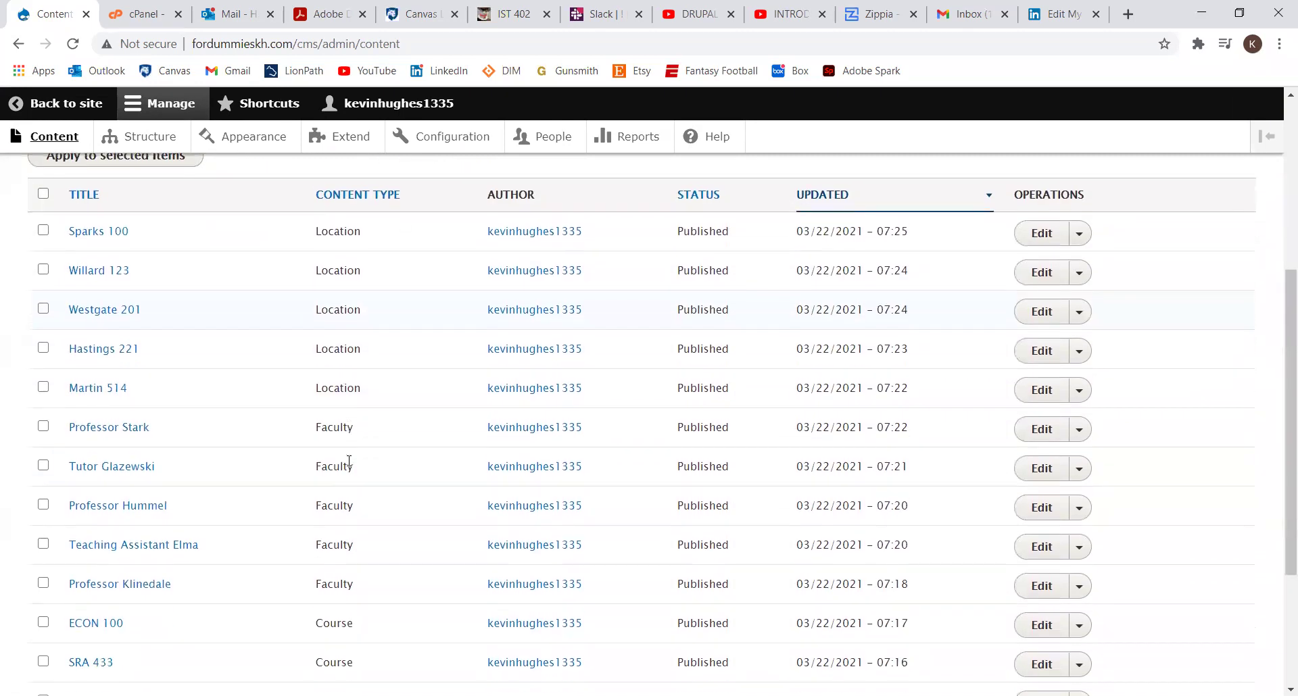
pyautogui.scroll(-1, 349, 460)
pyautogui.scroll(8, 349, 460)
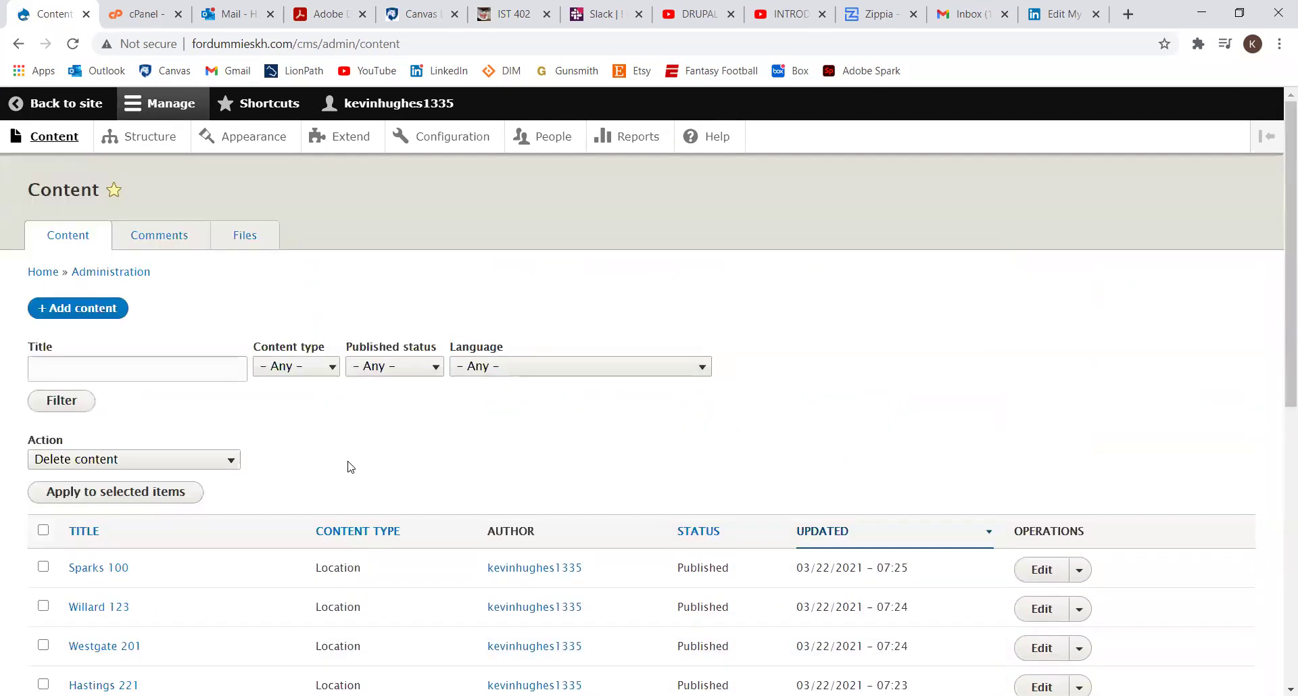
# View the site's content types and the fields of the Course type, then return to the home page.
pyautogui.click(161, 147)
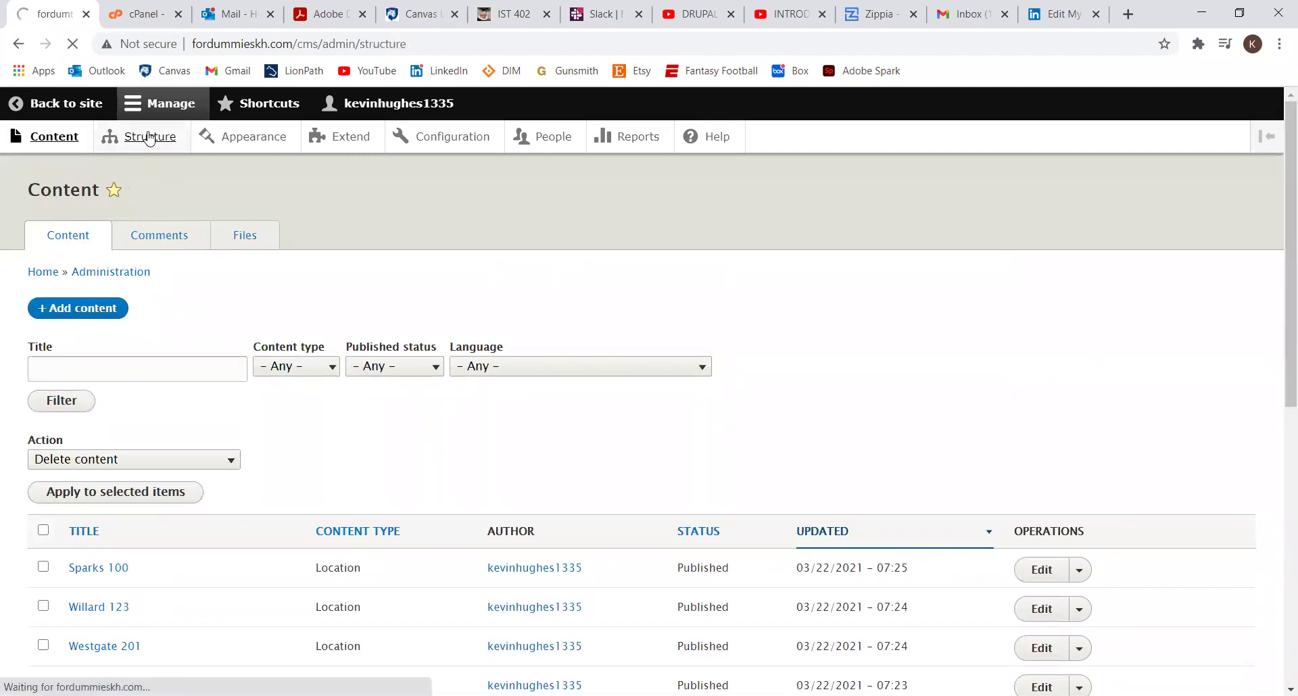
pyautogui.click(79, 451)
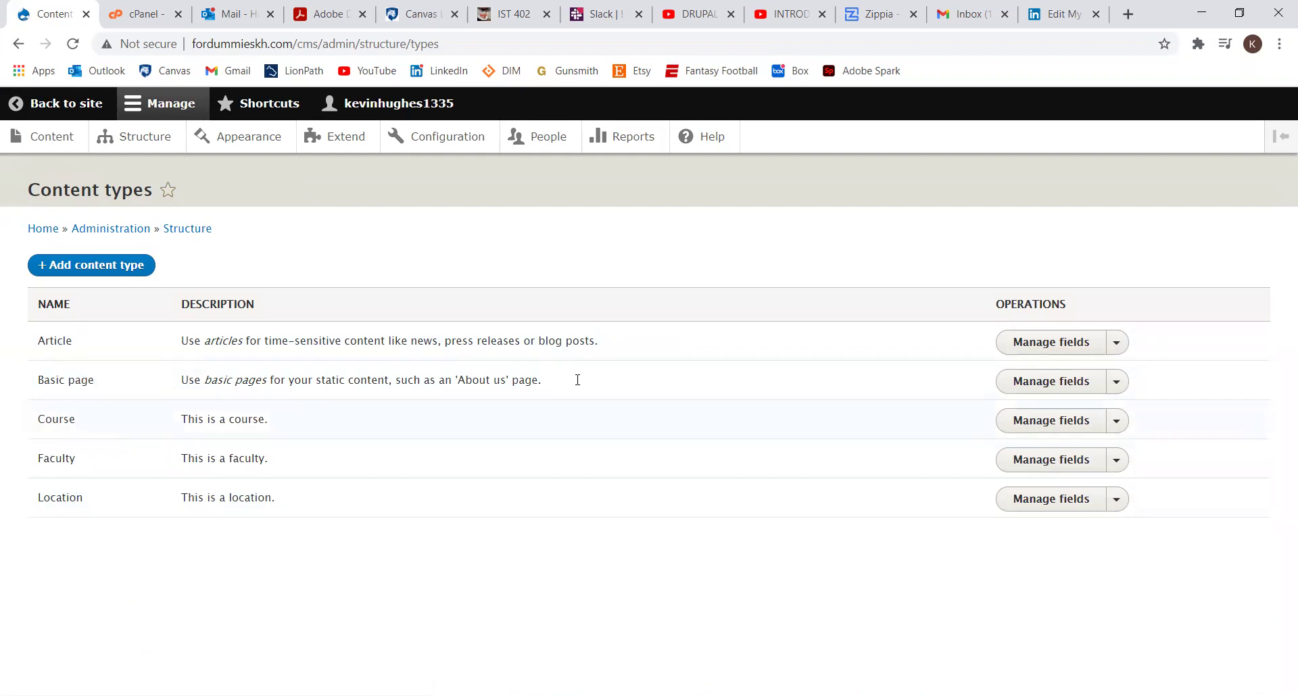
pyautogui.click(1073, 426)
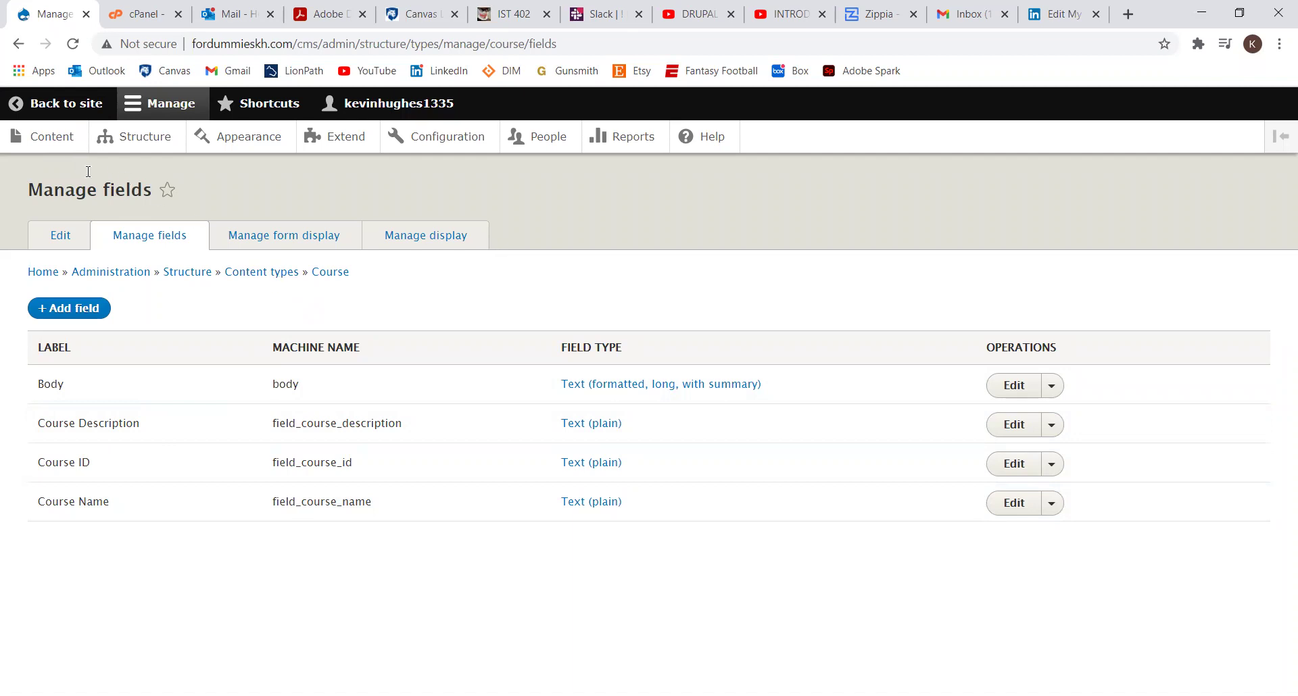
pyautogui.click(50, 105)
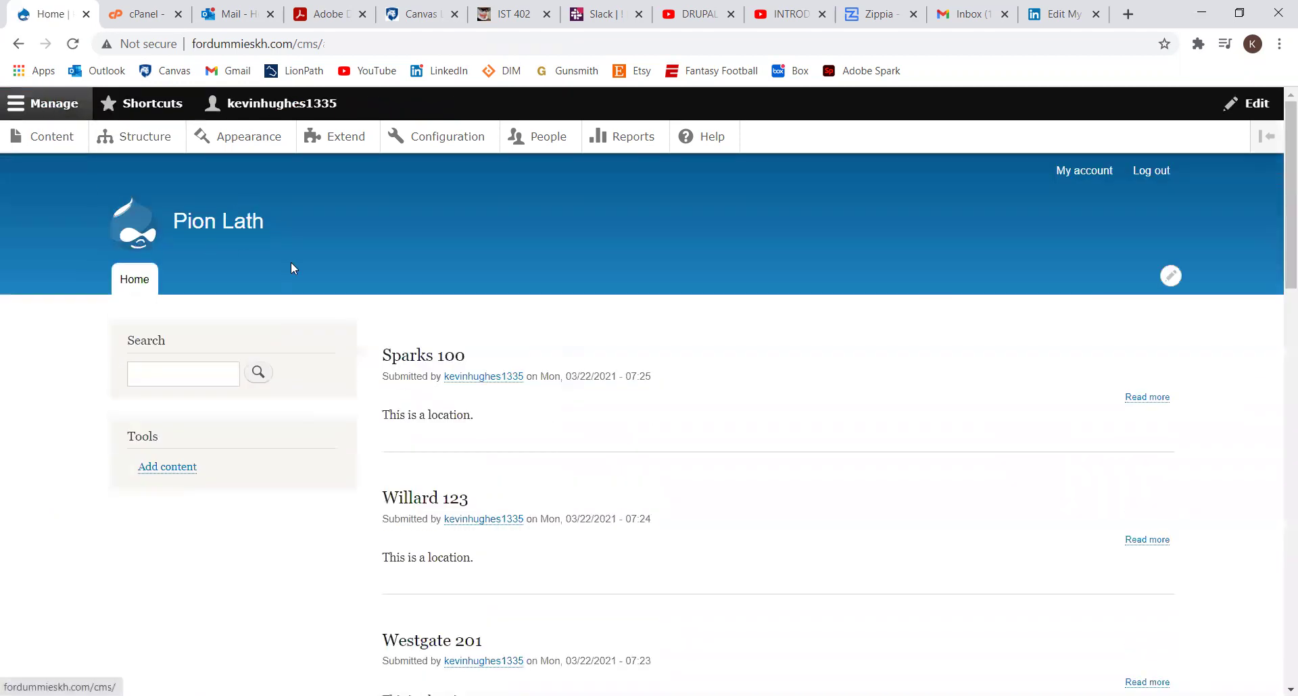
# Start a new content type named College with the description "College with which the class is associated with.".
pyautogui.click(153, 139)
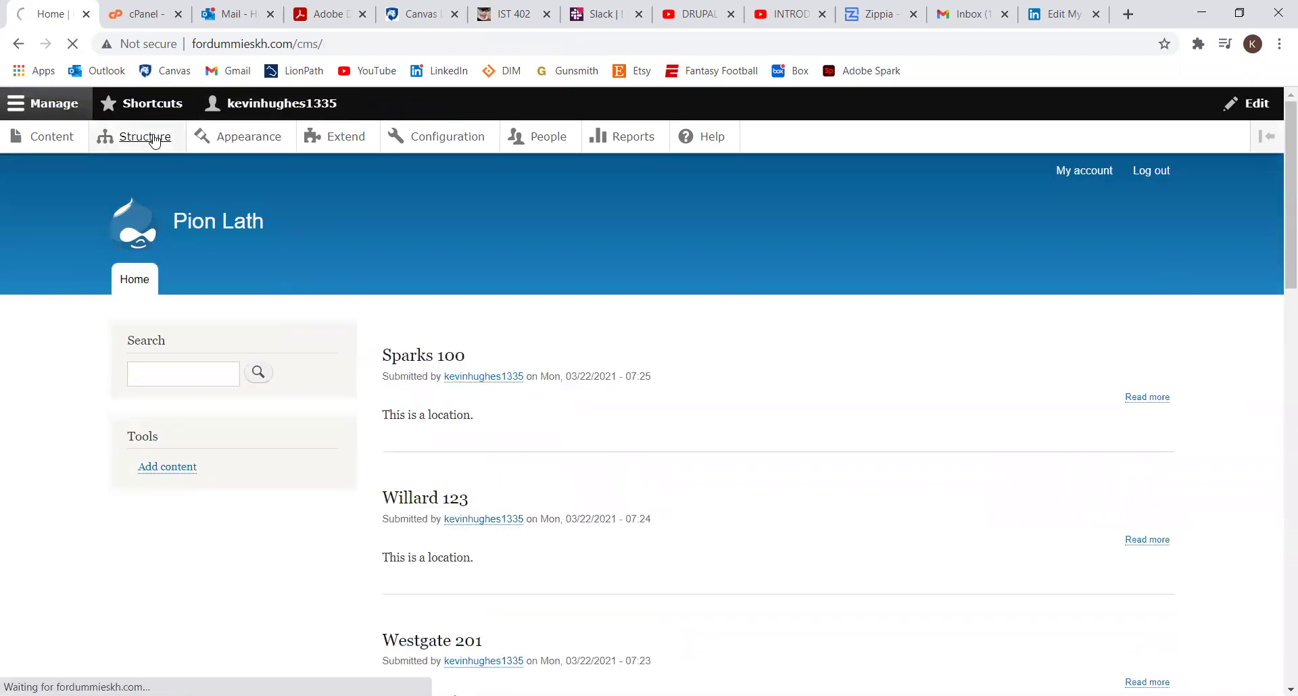
pyautogui.click(90, 452)
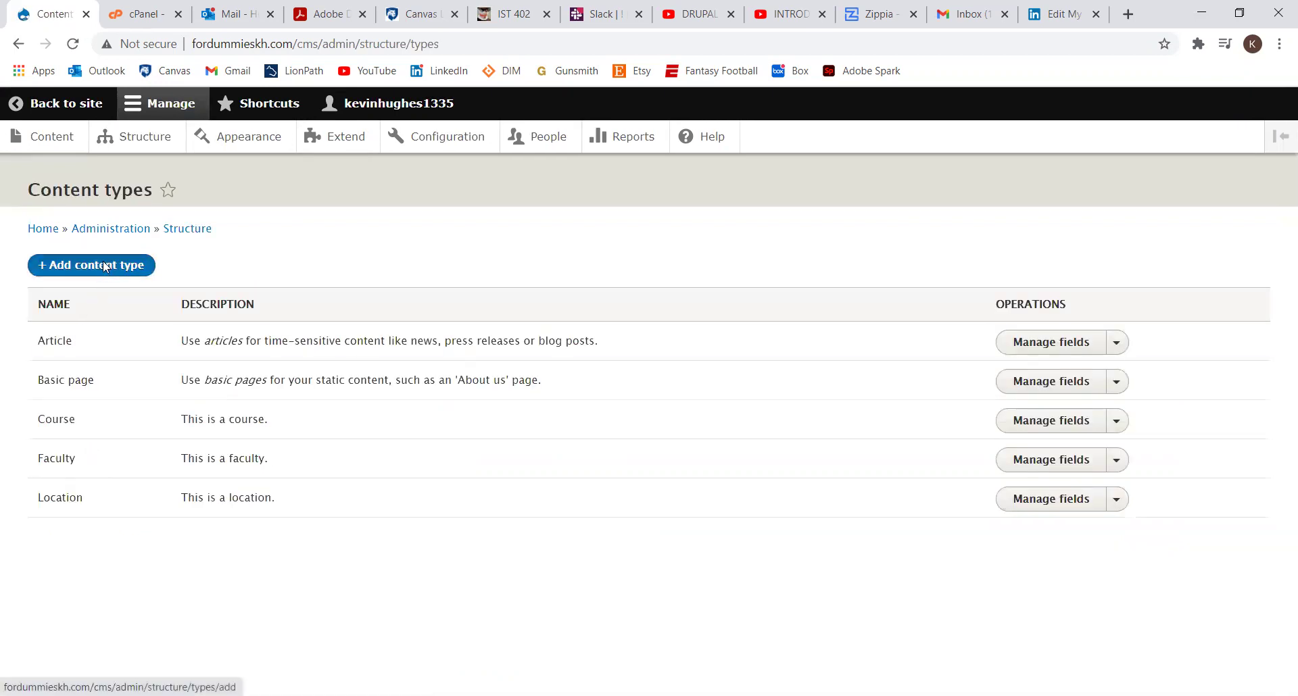
pyautogui.click(105, 268)
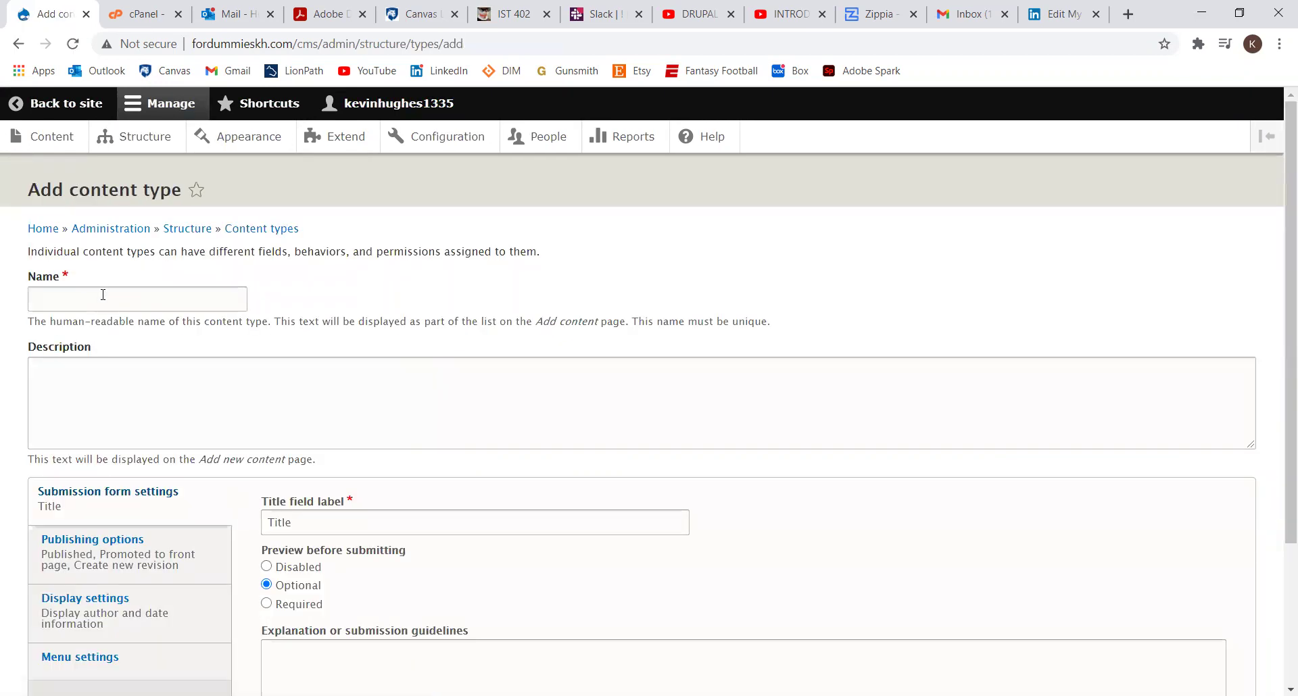
pyautogui.click(103, 295)
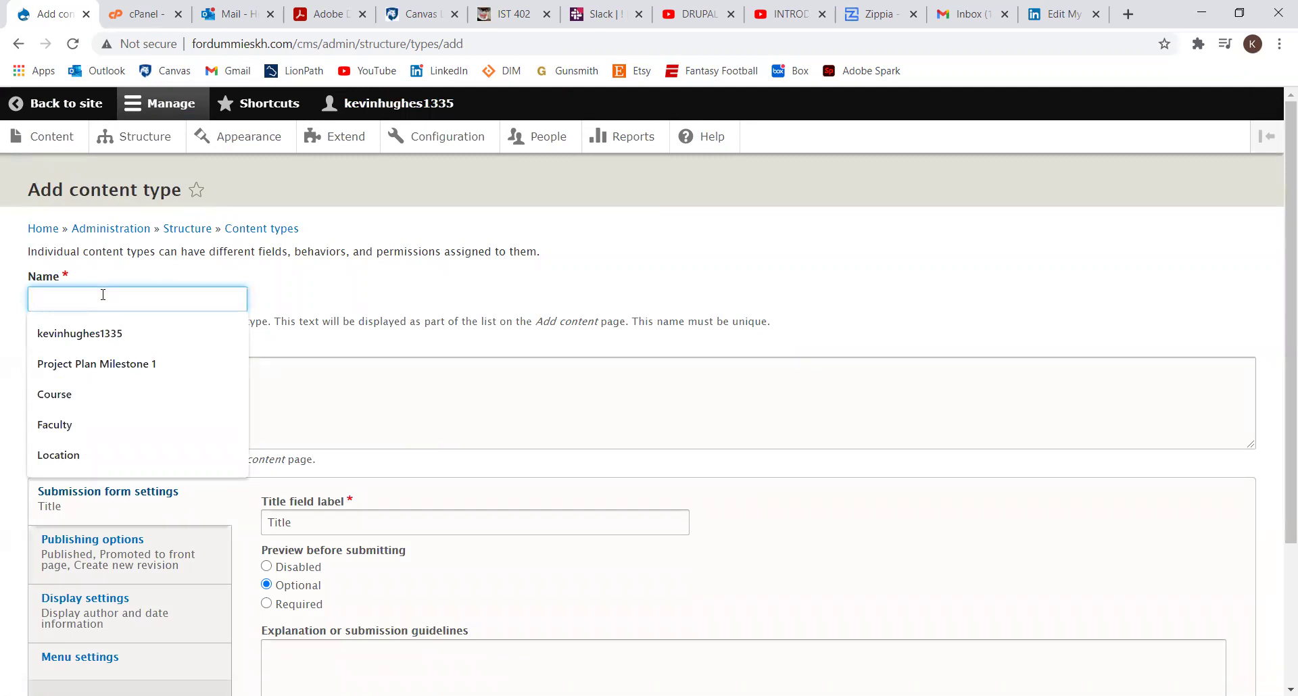
pyautogui.write('College')
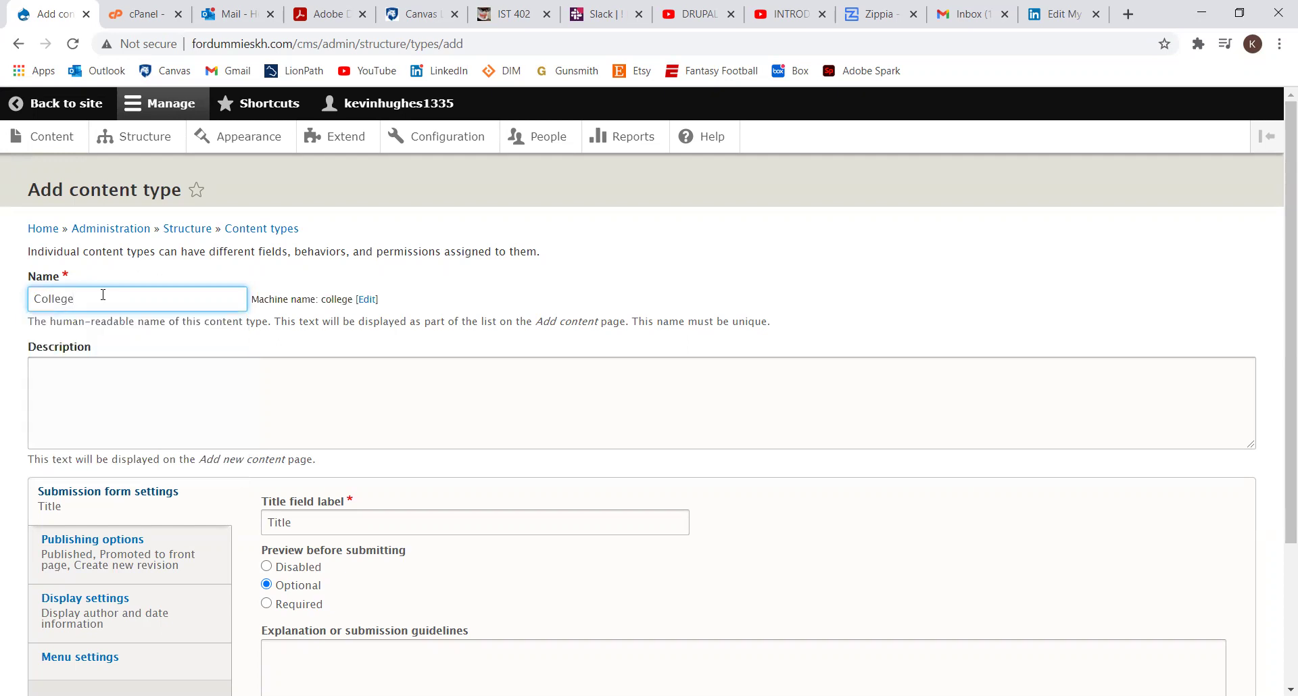
pyautogui.click(110, 373)
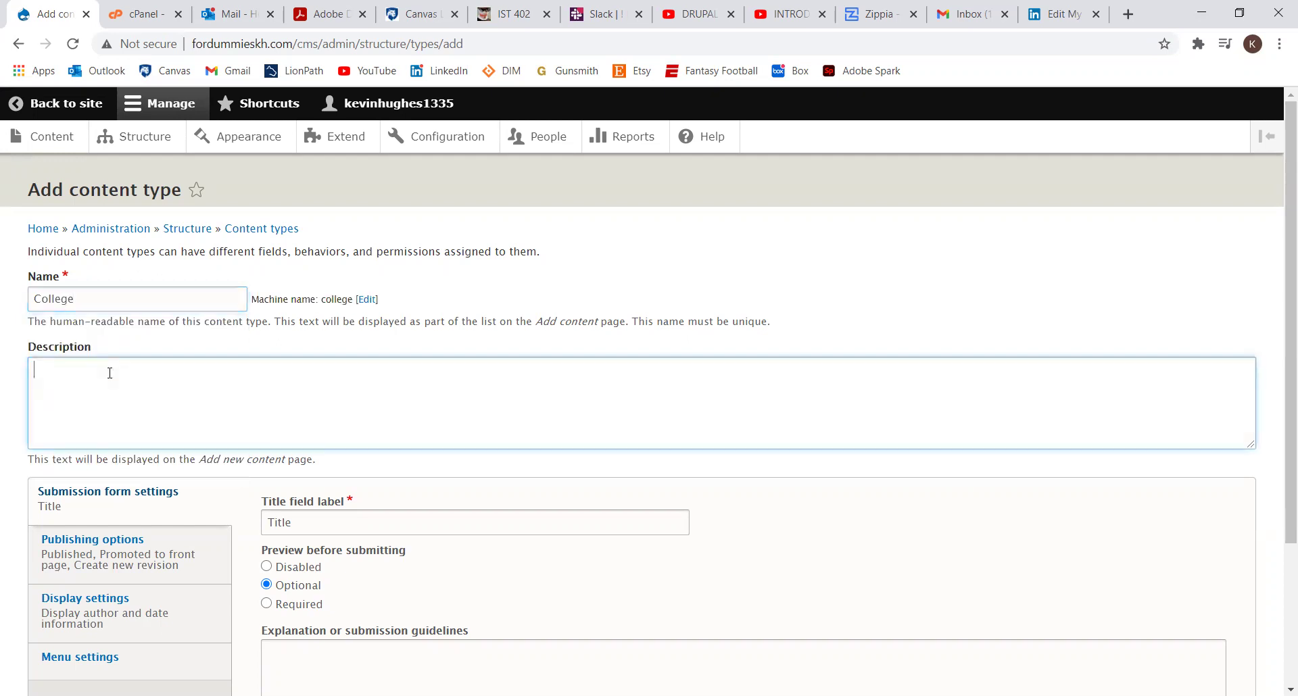
pyautogui.write('College')
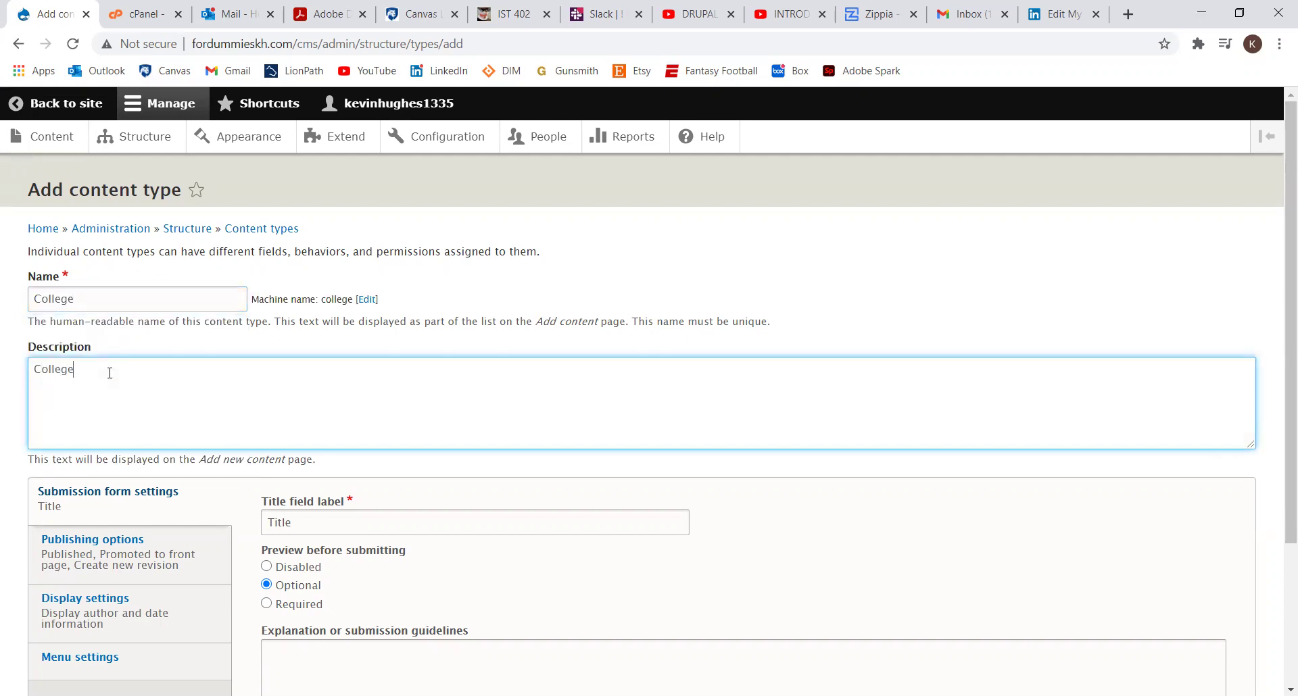
pyautogui.write(' with which the class is associated')
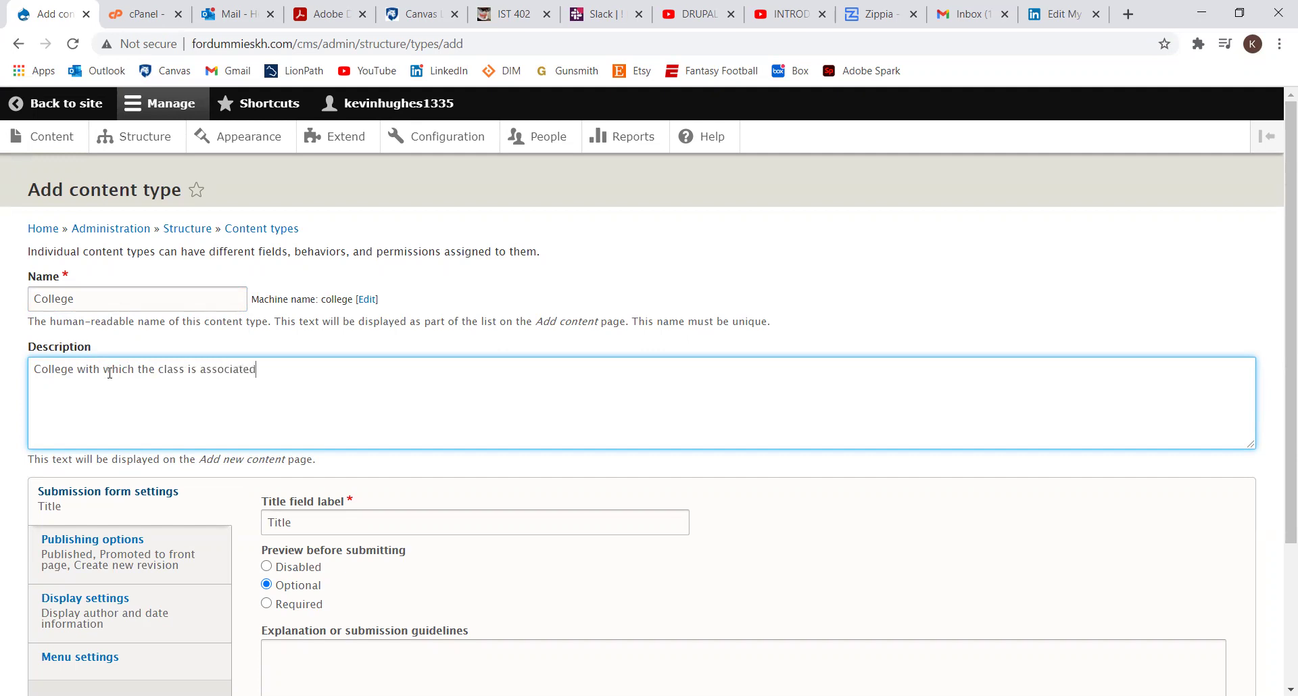
pyautogui.write(' with.')
# Set the title field label to College and save the new content type, continuing to its field management.
pyautogui.click(311, 513)
pyautogui.press('BackSpace')
pyautogui.press('BackSpace')
pyautogui.press('BackSpace')
pyautogui.press('BackSpace')
pyautogui.press('BackSpace')
pyautogui.write('College')
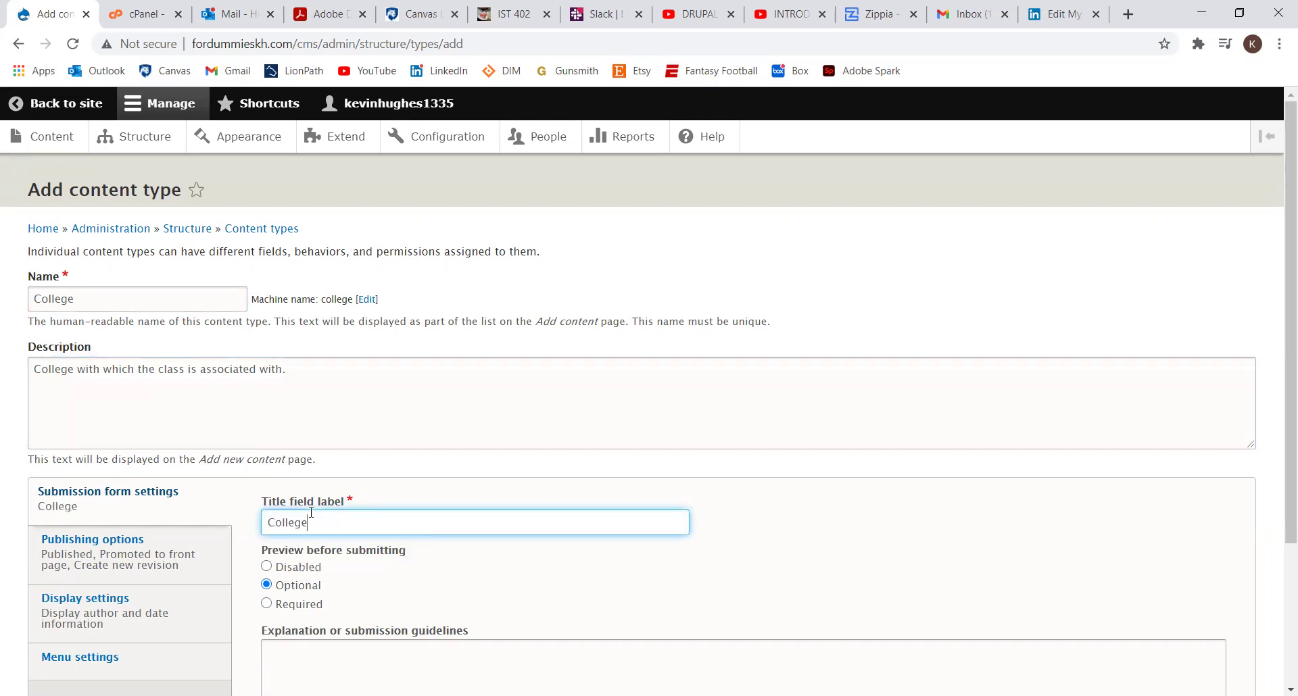
pyautogui.scroll(-2, 311, 514)
pyautogui.scroll(-1, 311, 514)
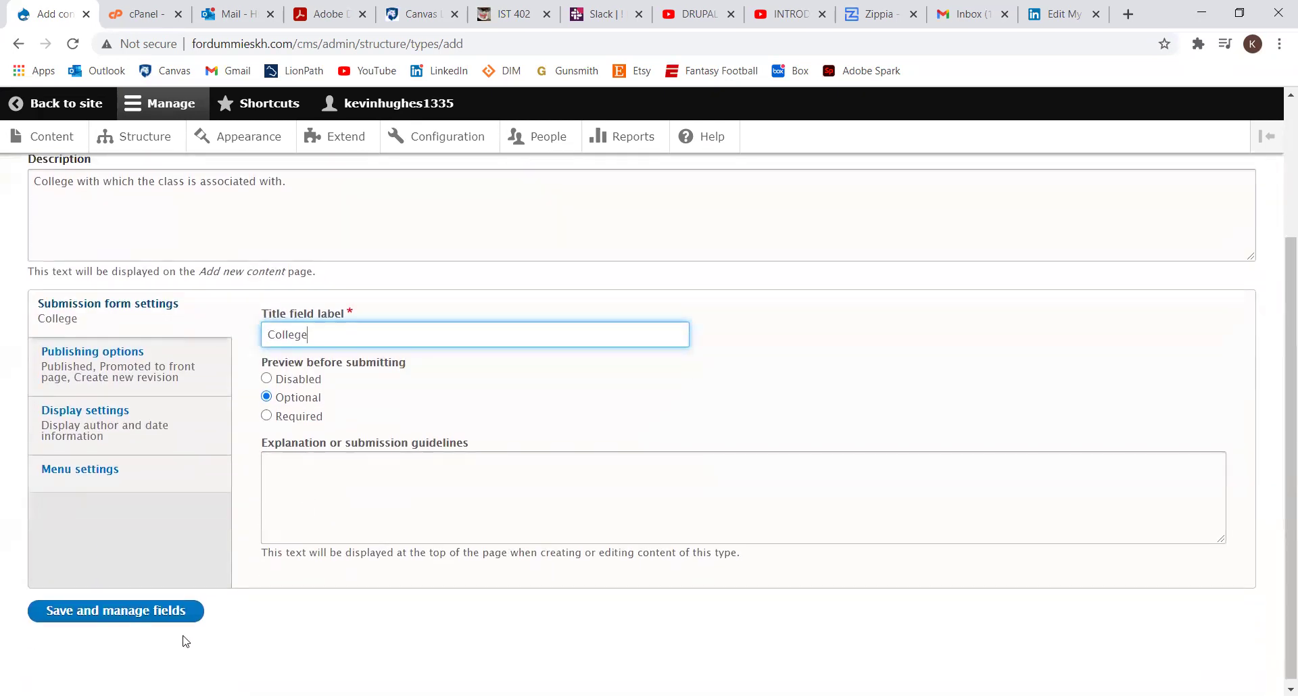
pyautogui.click(118, 612)
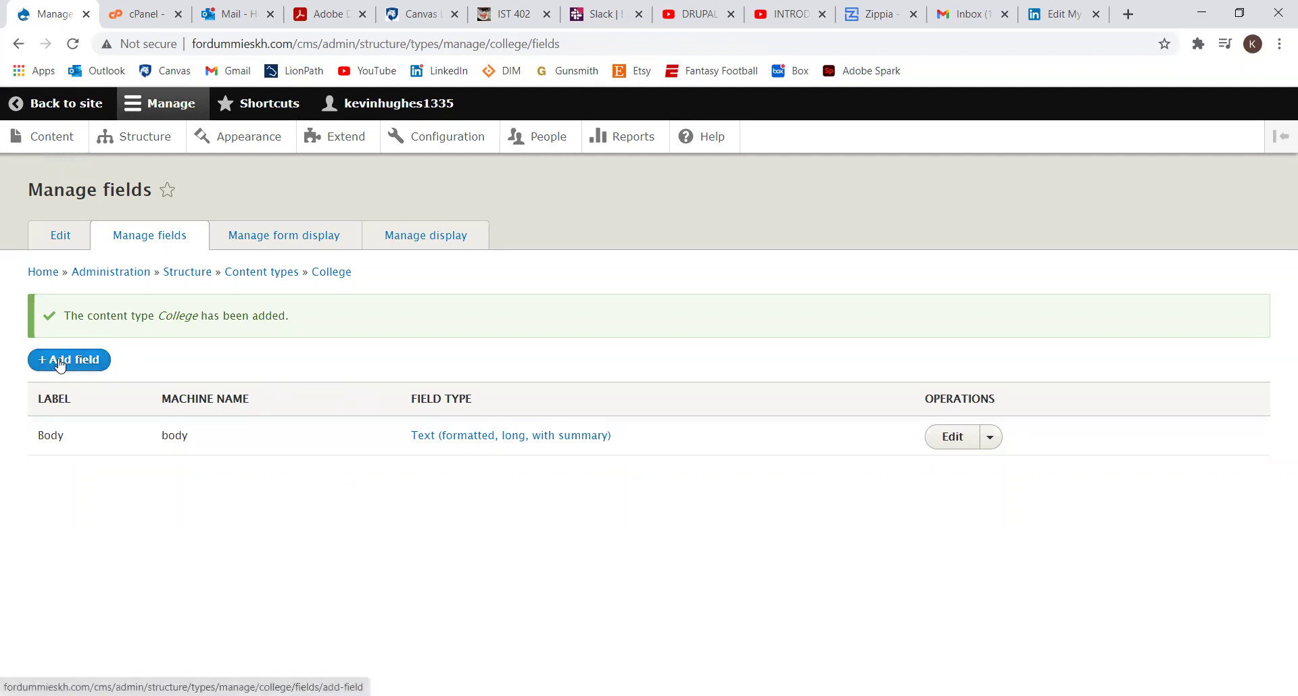
# Add a new Text (plain) field labelled College Name to the College content type.
pyautogui.click(88, 369)
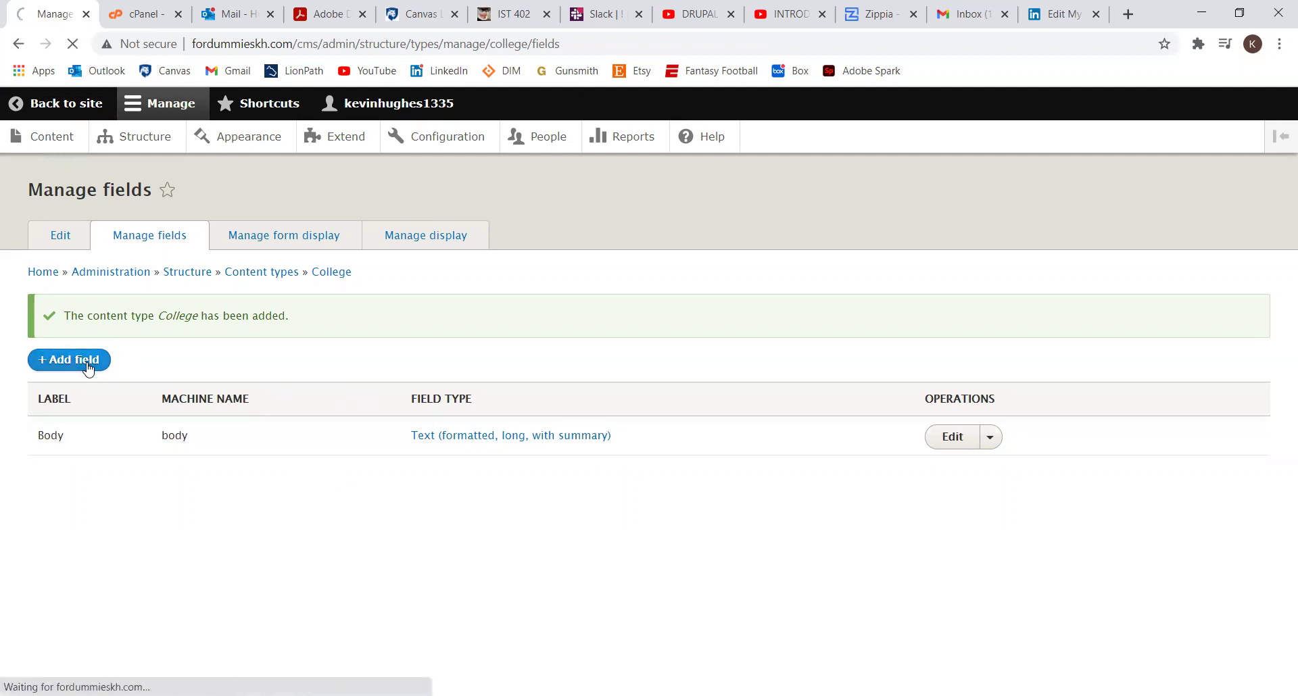
pyautogui.click(274, 280)
pyautogui.scroll(-3, 198, 544)
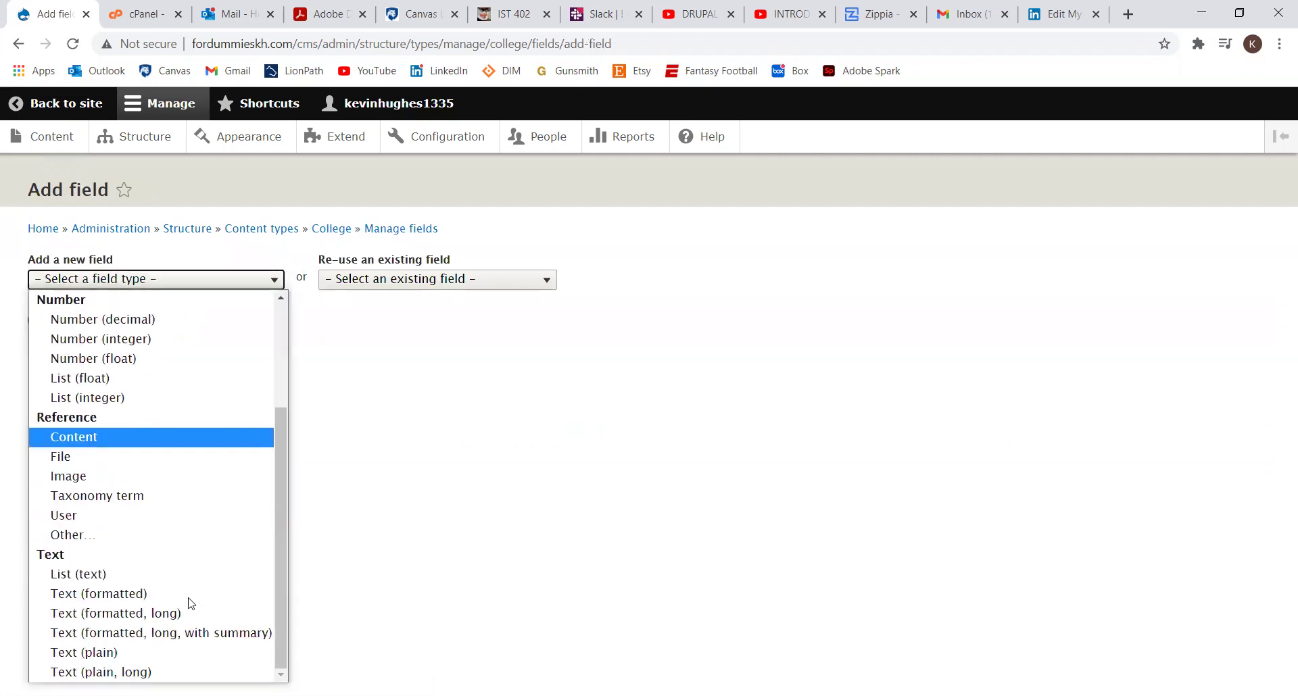
pyautogui.click(119, 653)
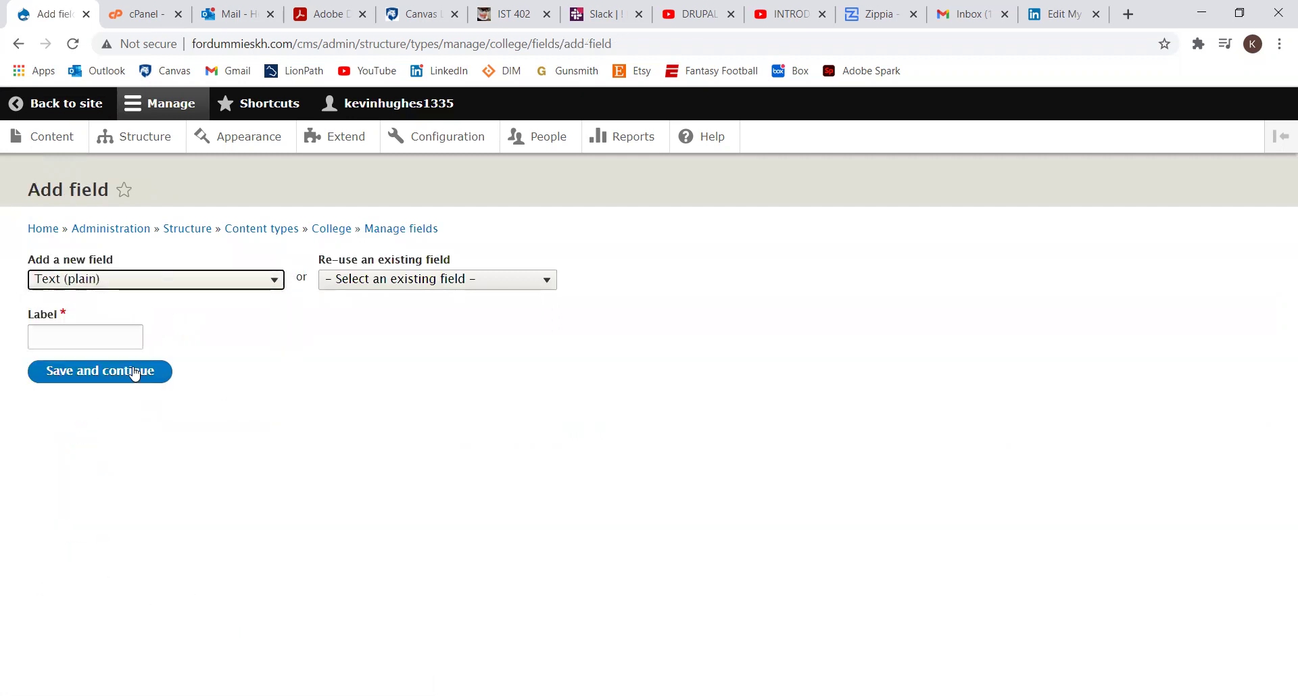
pyautogui.click(119, 336)
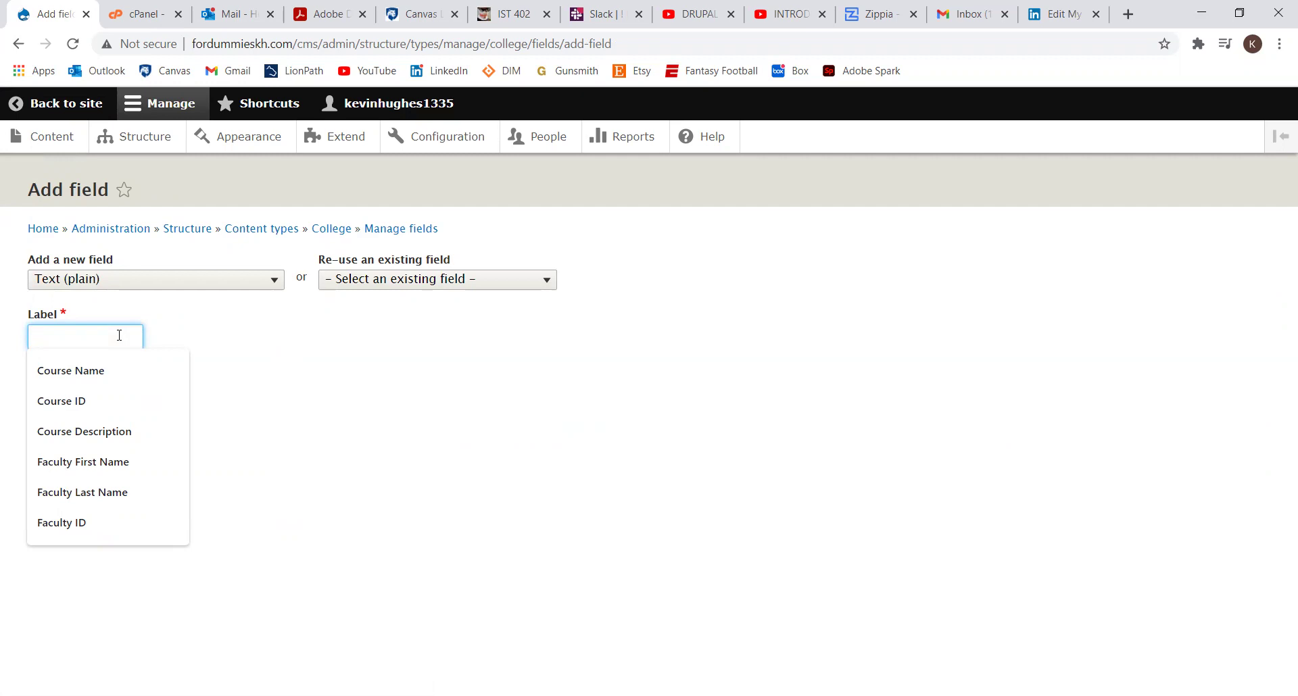
pyautogui.write('Colleg')
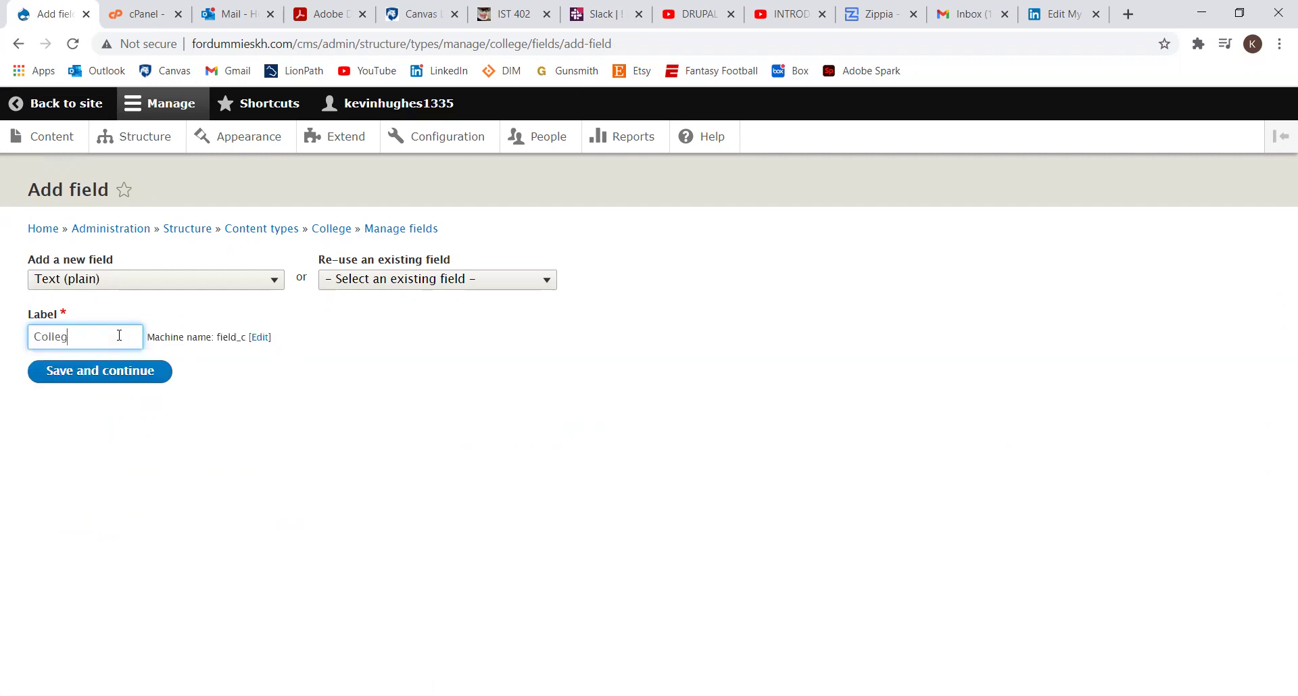
pyautogui.write('e Name')
pyautogui.click(99, 382)
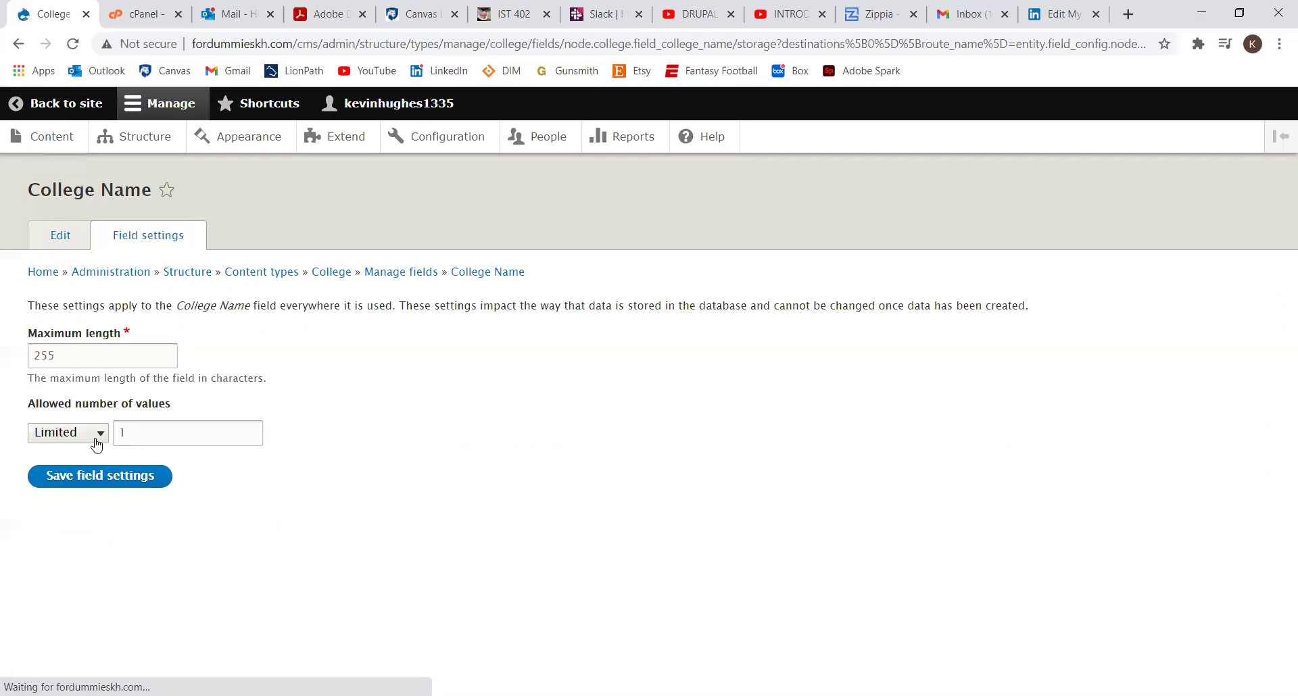
# Save the College Name field with a limit of 1 value and make it a required field.
pyautogui.click(98, 433)
pyautogui.click(99, 433)
pyautogui.click(106, 481)
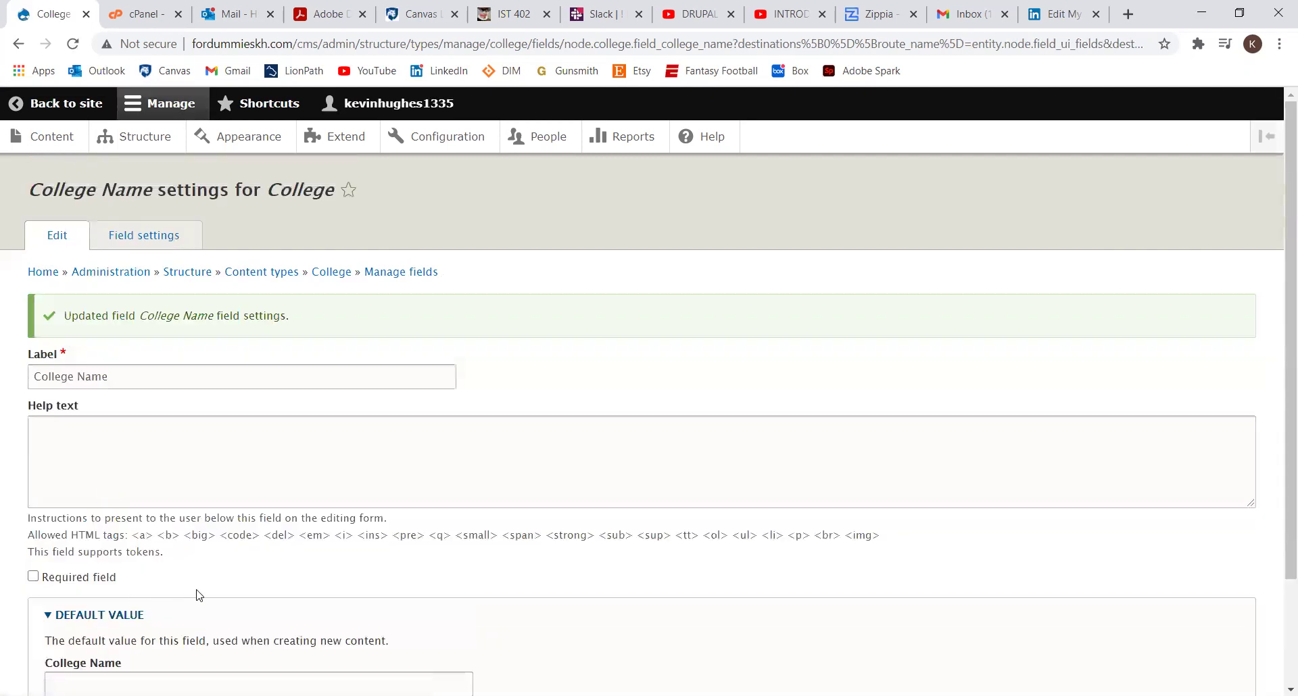
pyautogui.scroll(-1, 197, 588)
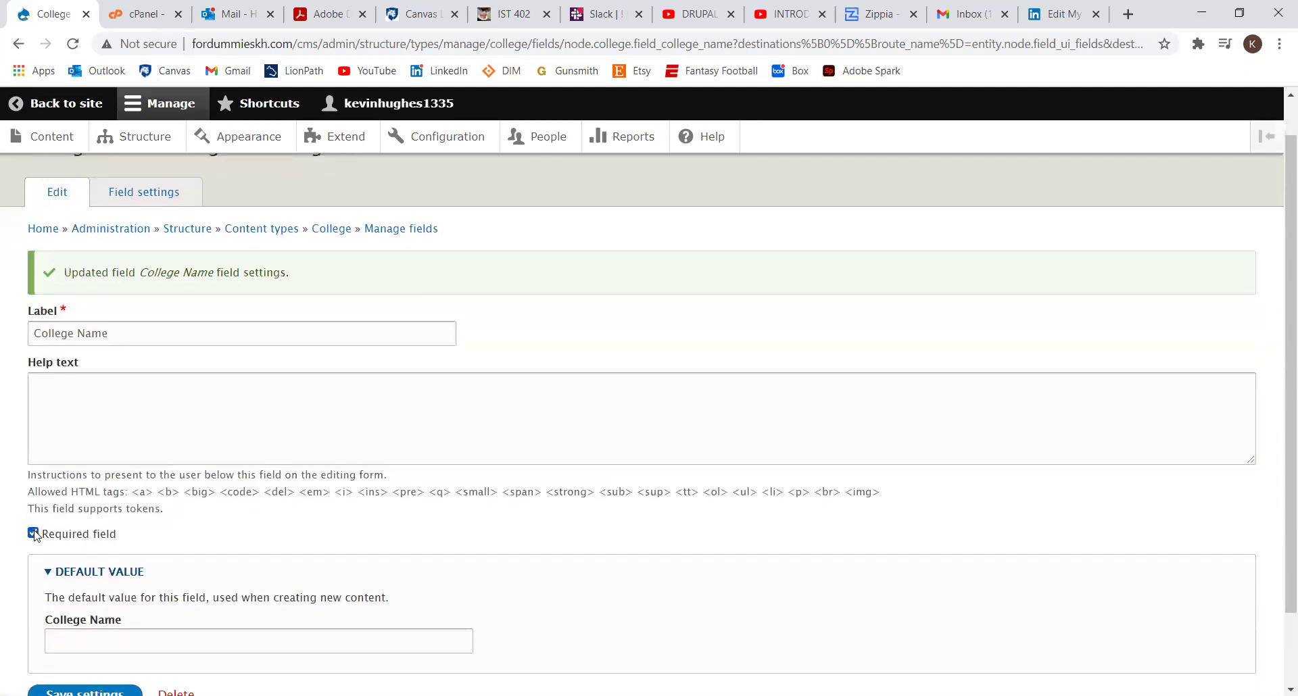
pyautogui.scroll(-1, 175, 544)
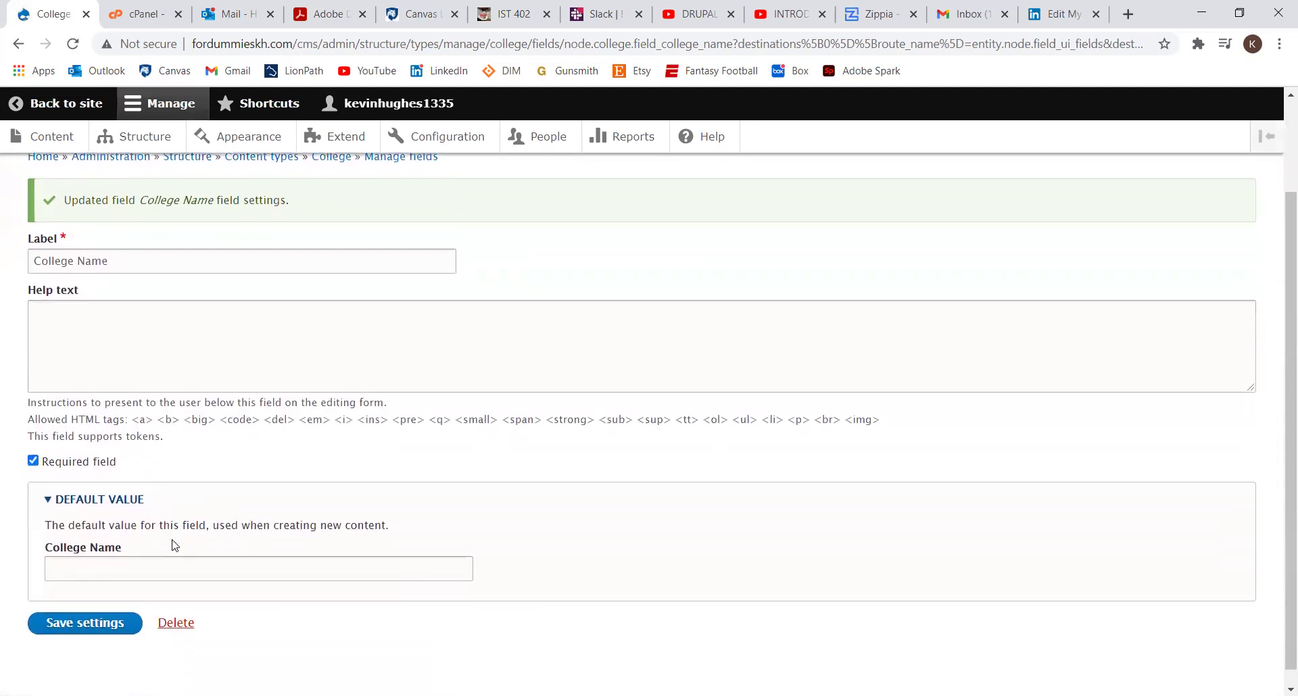
pyautogui.scroll(1, 175, 545)
pyautogui.scroll(-1, 174, 546)
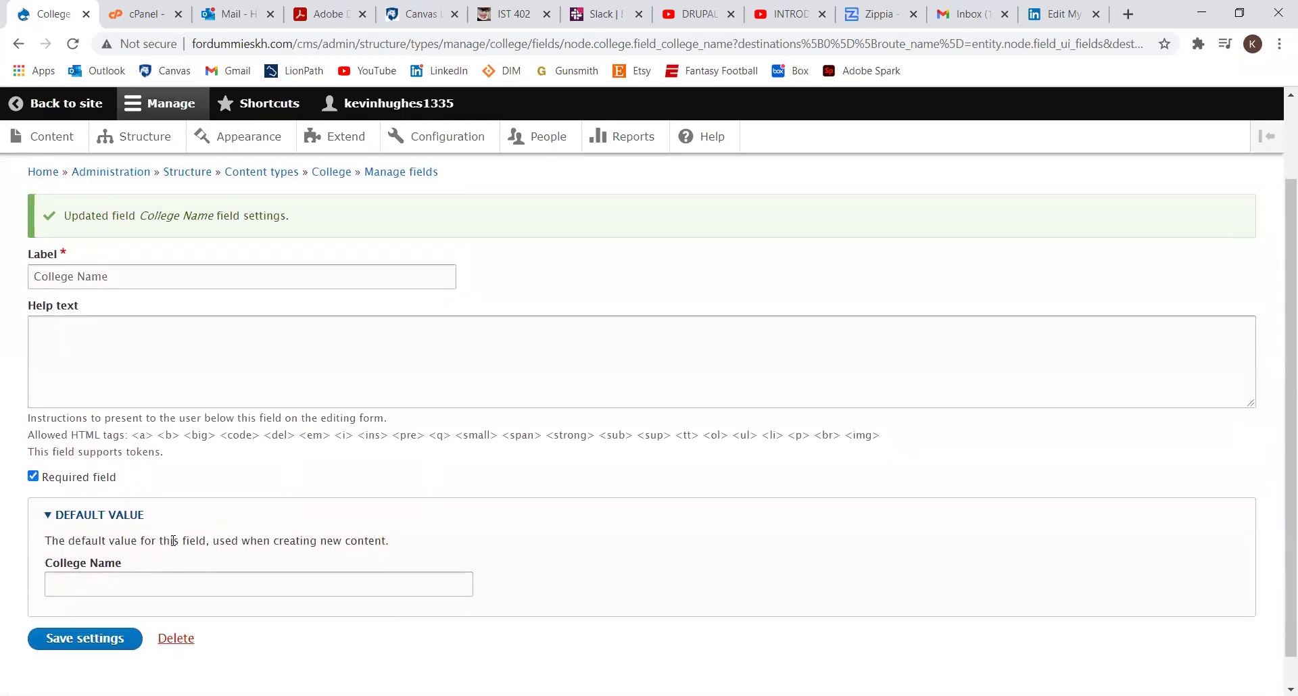
pyautogui.scroll(-1, 174, 541)
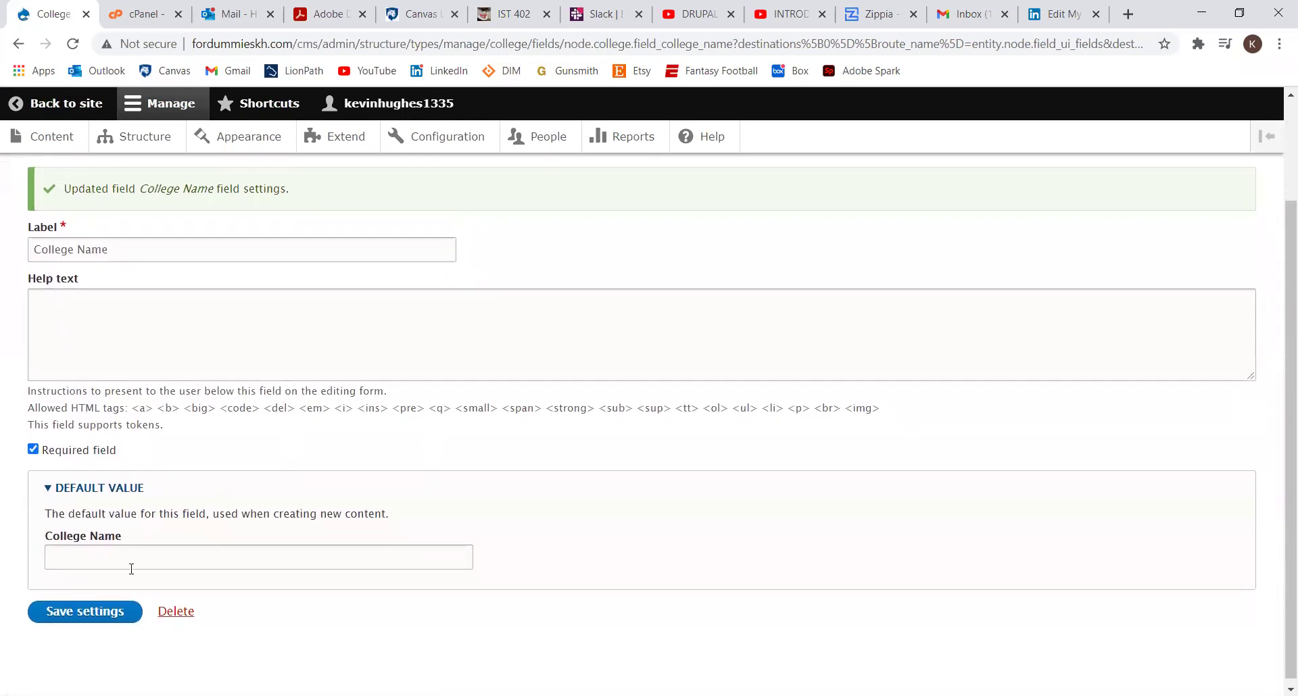
pyautogui.click(95, 615)
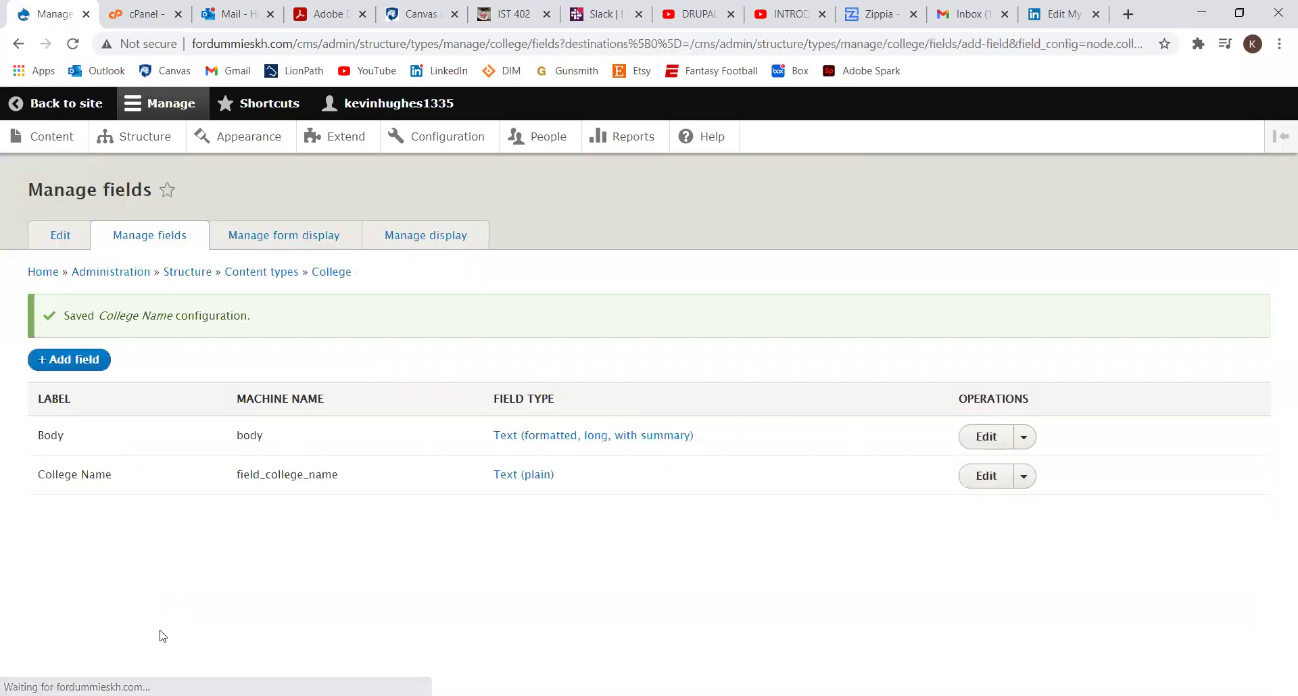
# Add a new Text (plain) field labelled College ID to the College content type.
pyautogui.click(69, 362)
pyautogui.click(276, 281)
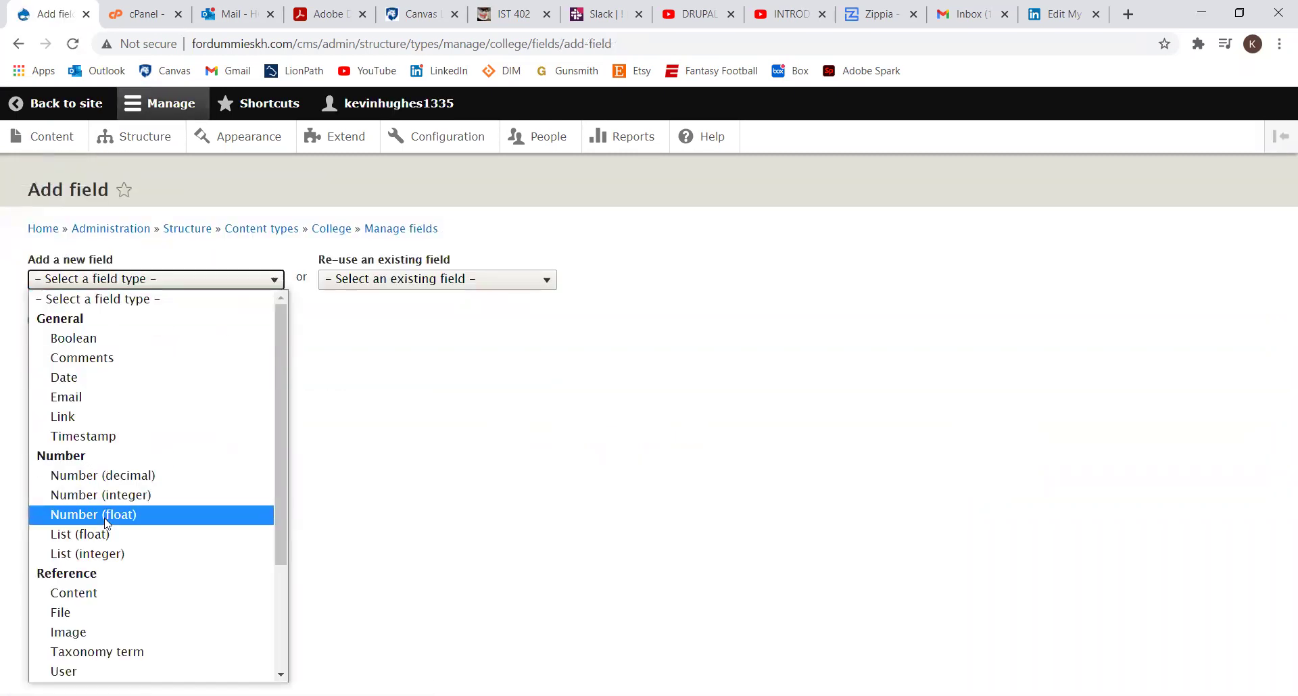
pyautogui.scroll(-3, 153, 606)
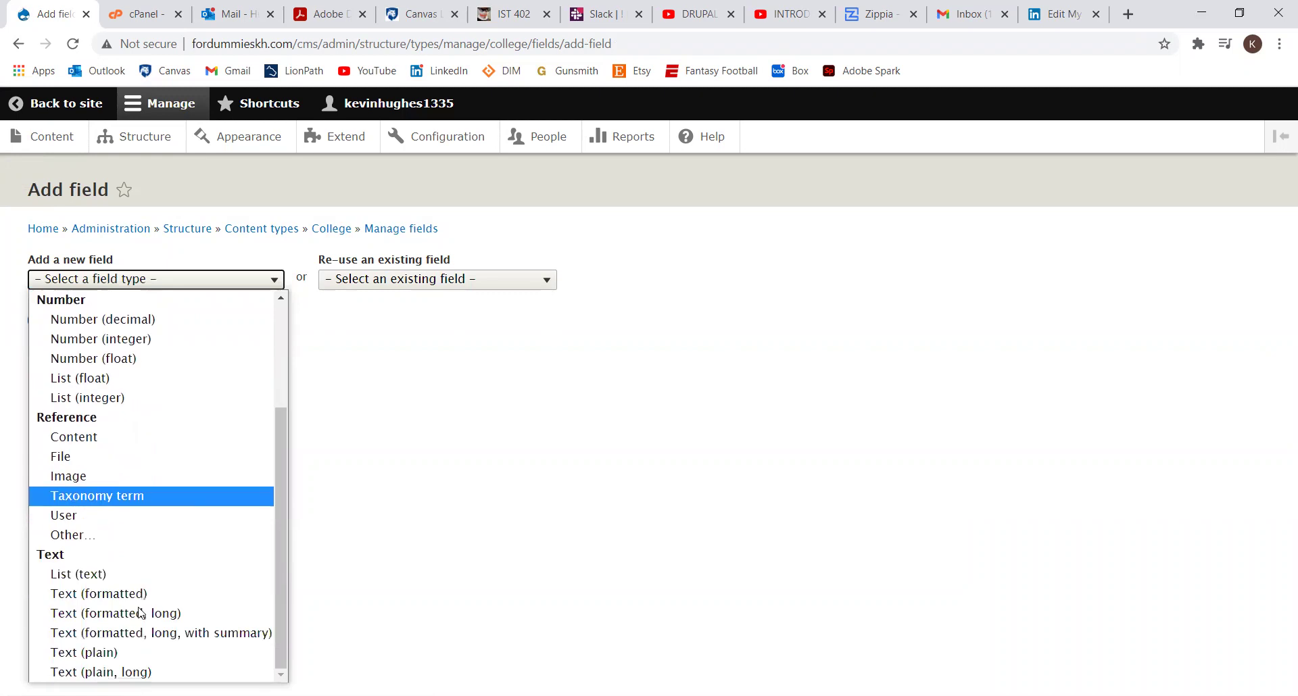
pyautogui.click(113, 654)
pyautogui.click(93, 337)
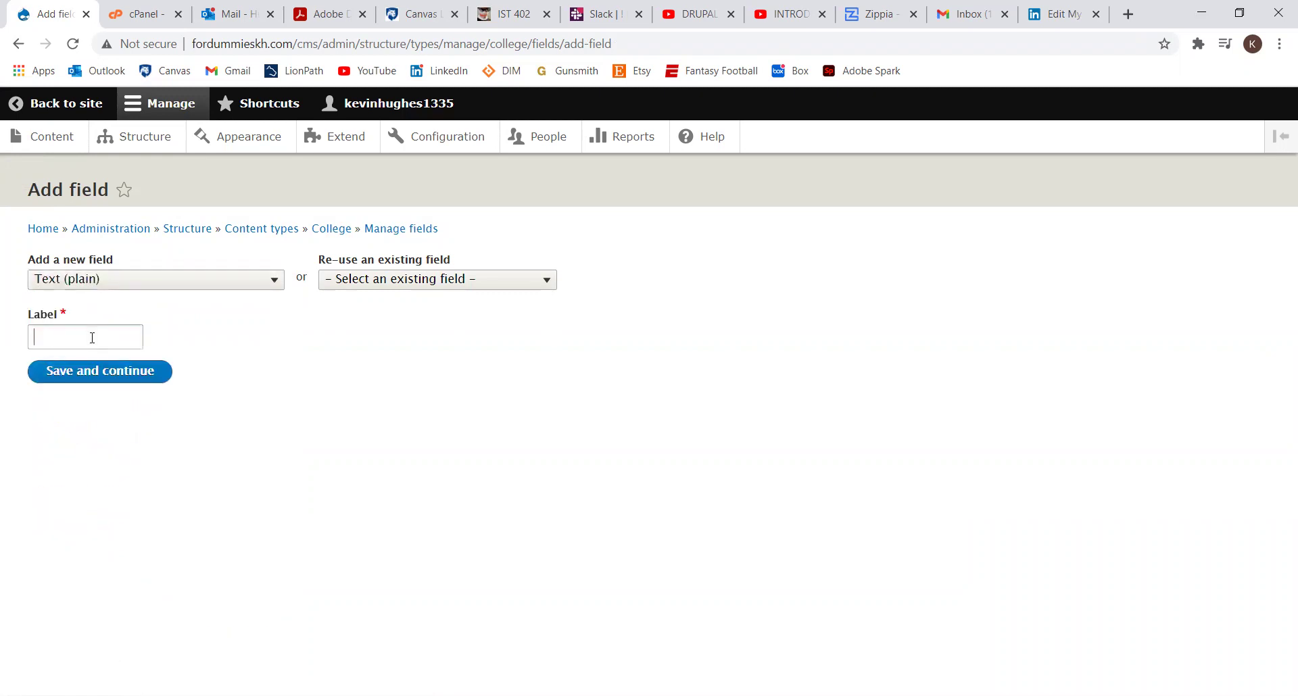
pyautogui.write('College ID')
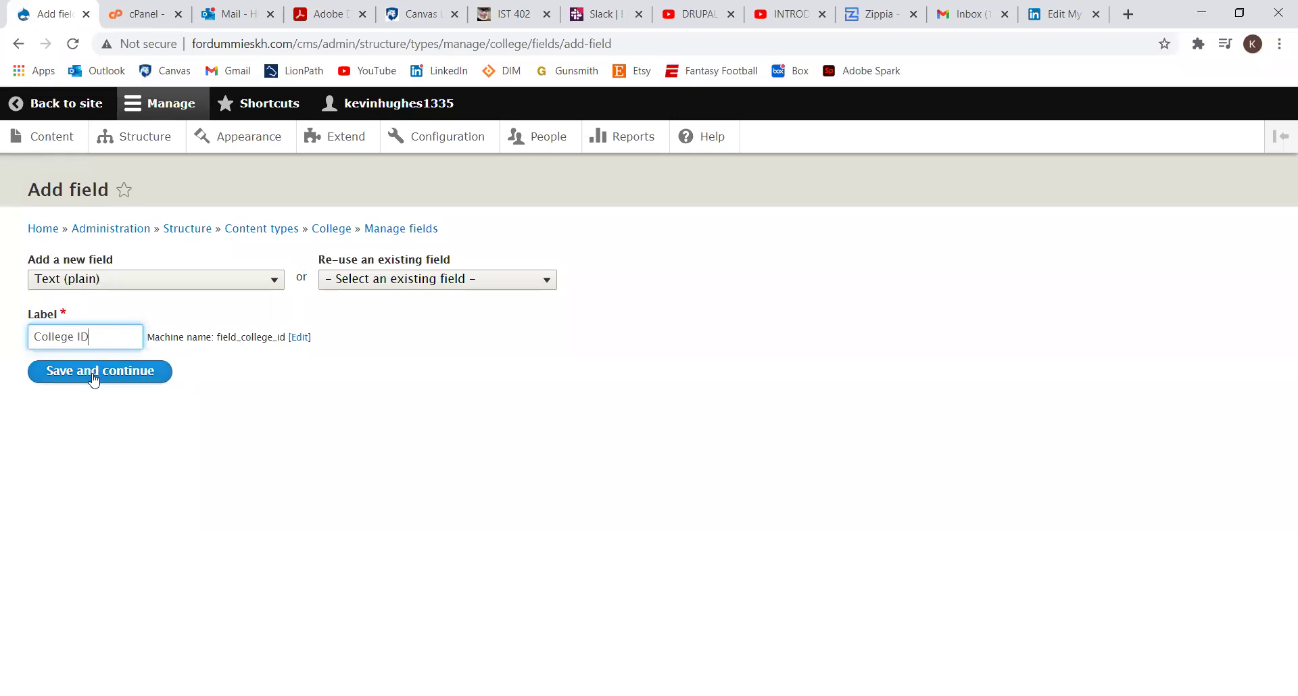
pyautogui.click(95, 376)
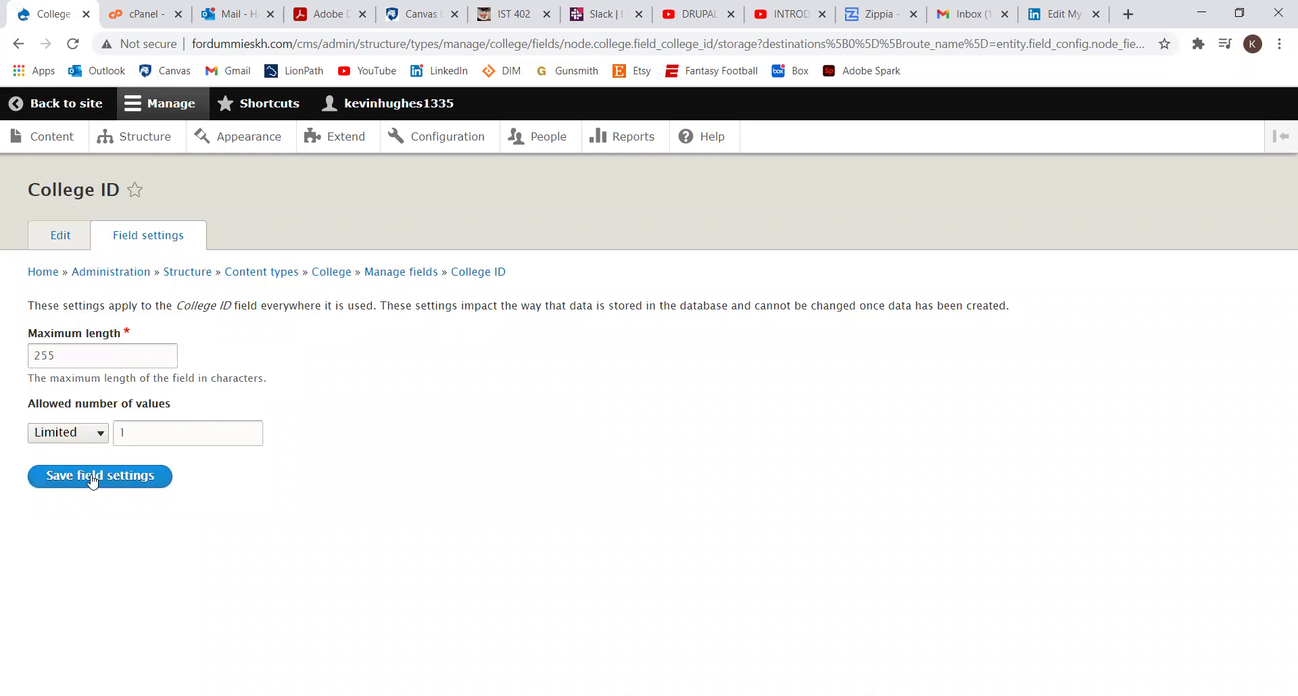
# Save the College ID field's storage settings, then mark the field as required and save its configuration.
pyautogui.click(74, 484)
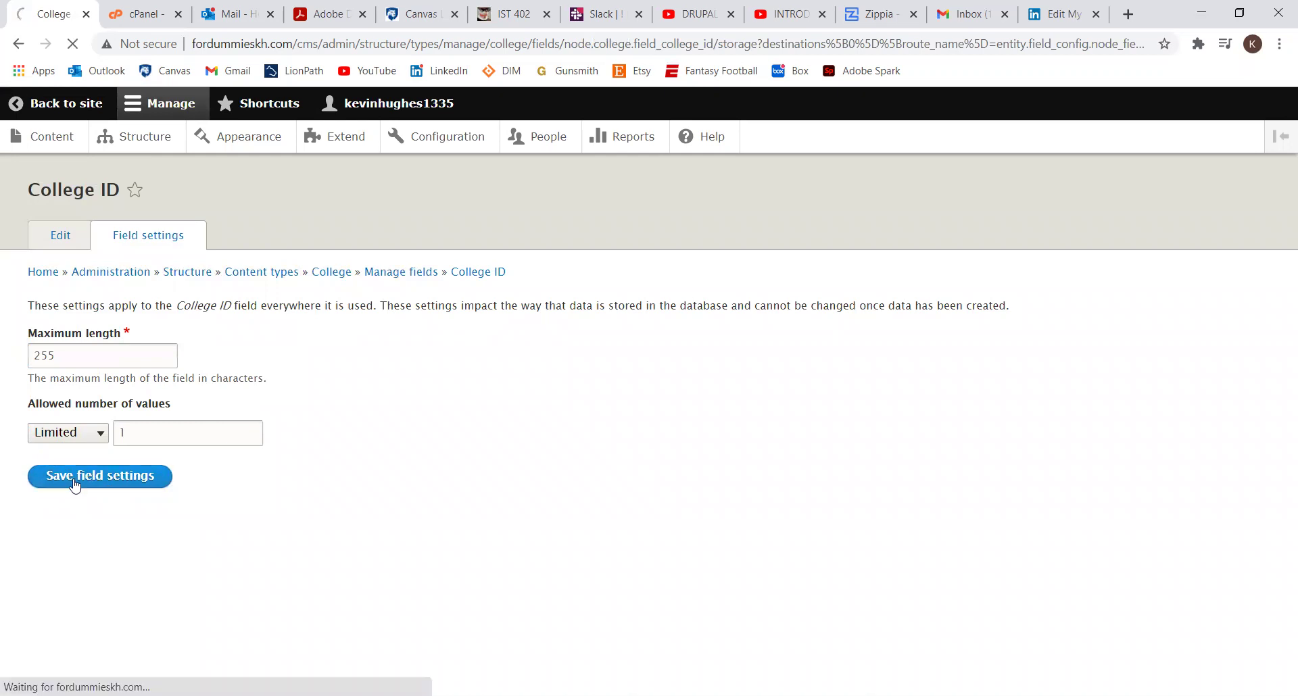
pyautogui.click(32, 576)
pyautogui.scroll(-2, 282, 565)
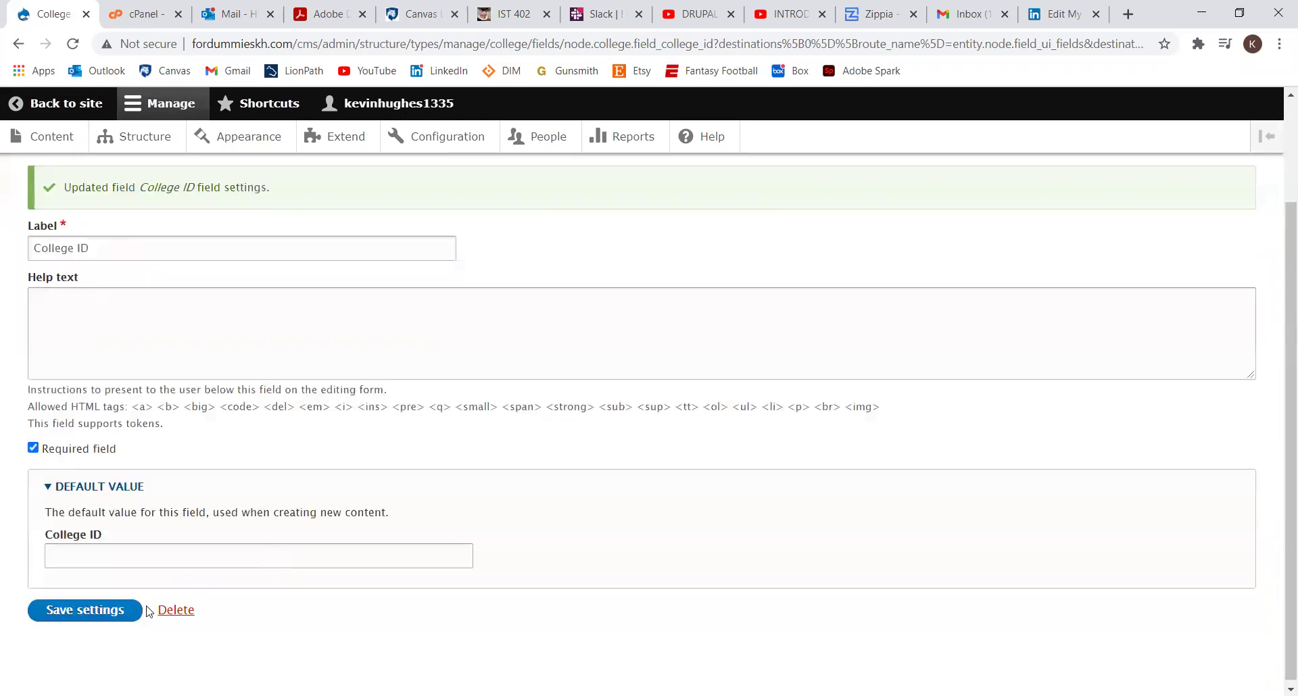
pyautogui.click(101, 612)
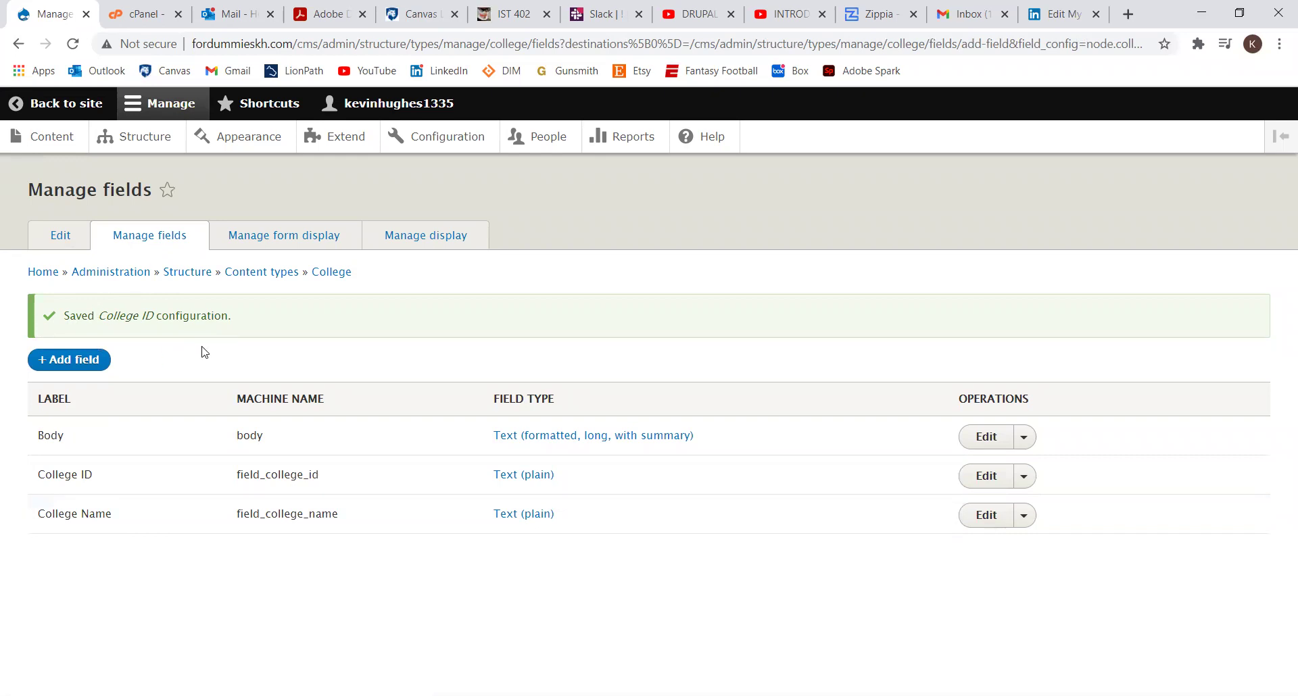
# Start a new College content item with the title "College of IST".
pyautogui.click(63, 139)
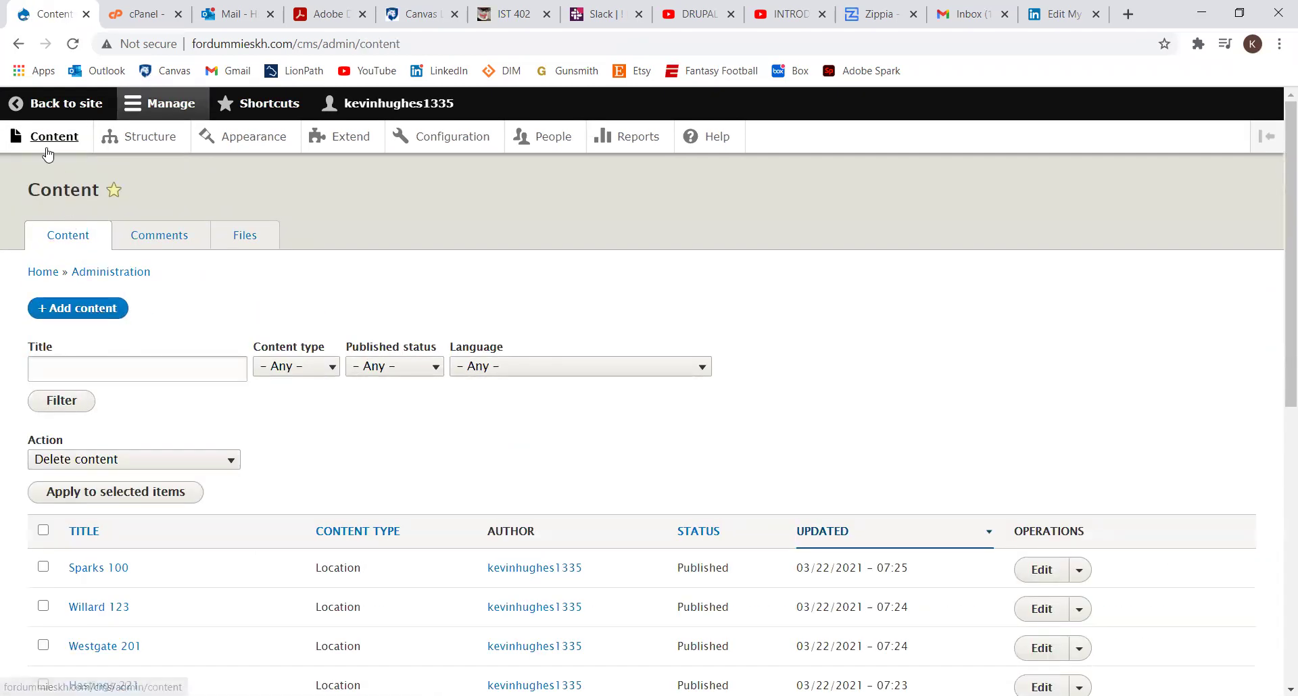
pyautogui.click(105, 310)
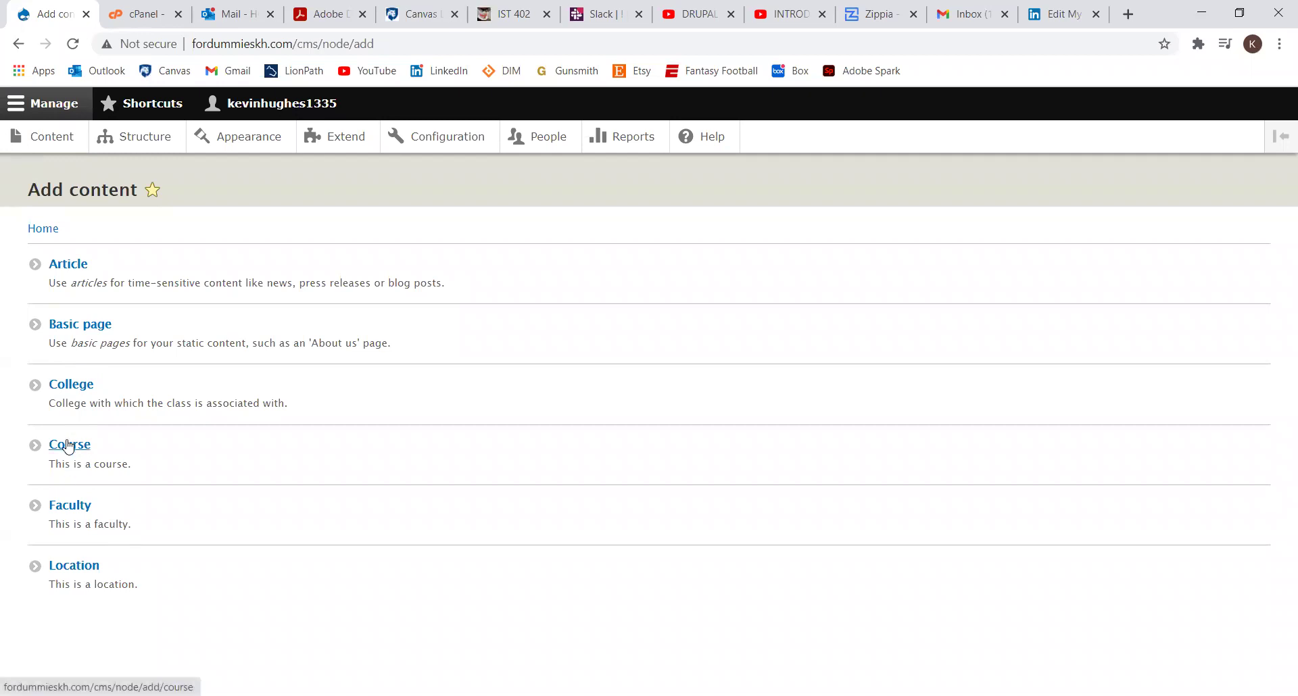
pyautogui.click(77, 390)
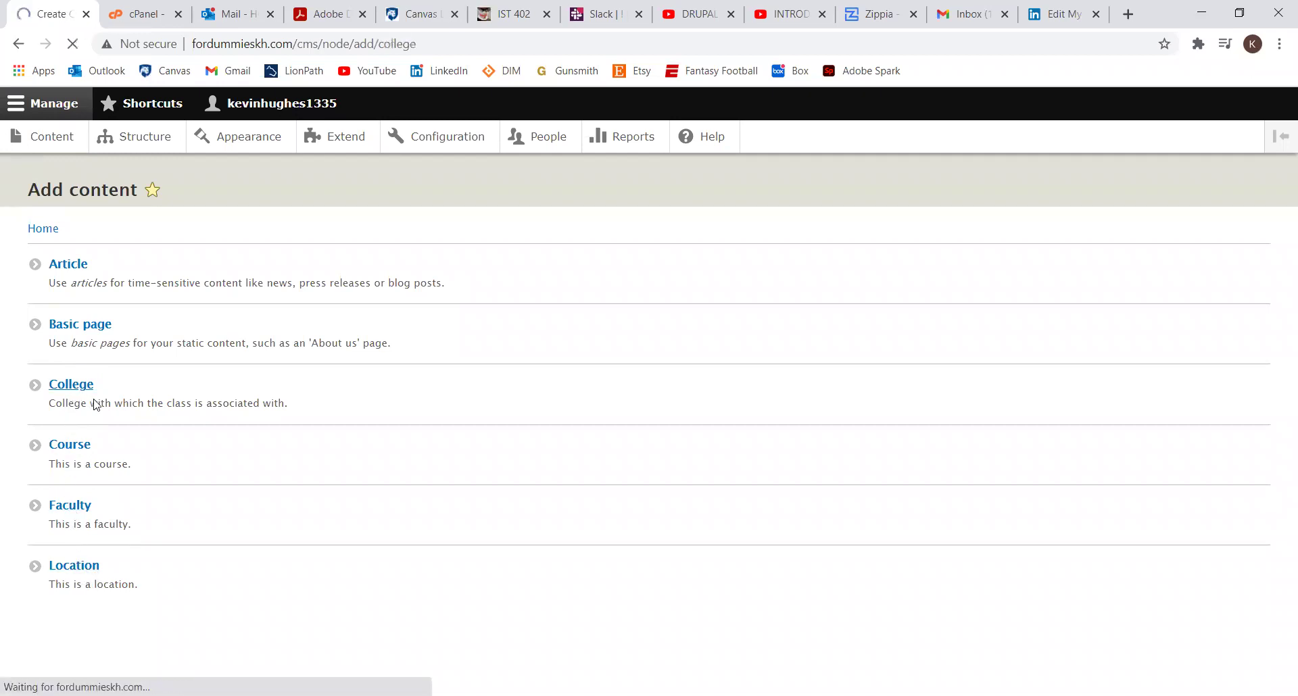
pyautogui.click(177, 285)
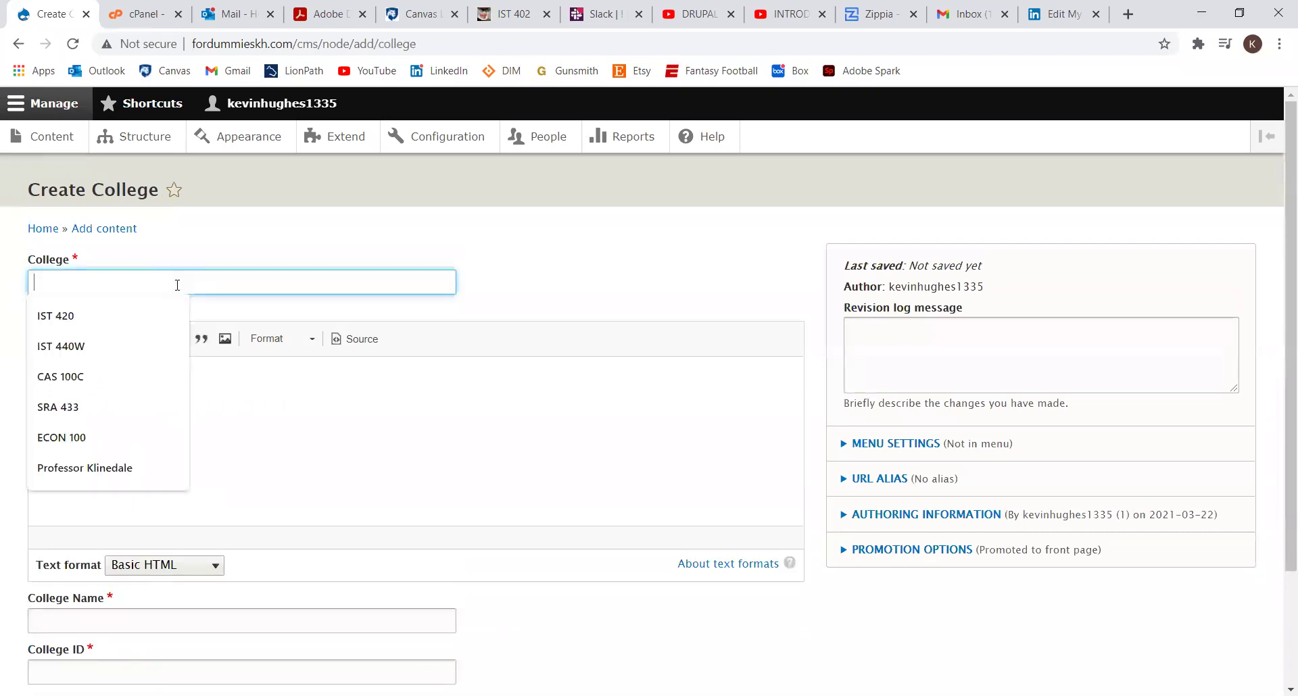
pyautogui.write('College of IST')
# Write "College of Information Science & Technology" as the body text of the new college item.
pyautogui.click(146, 403)
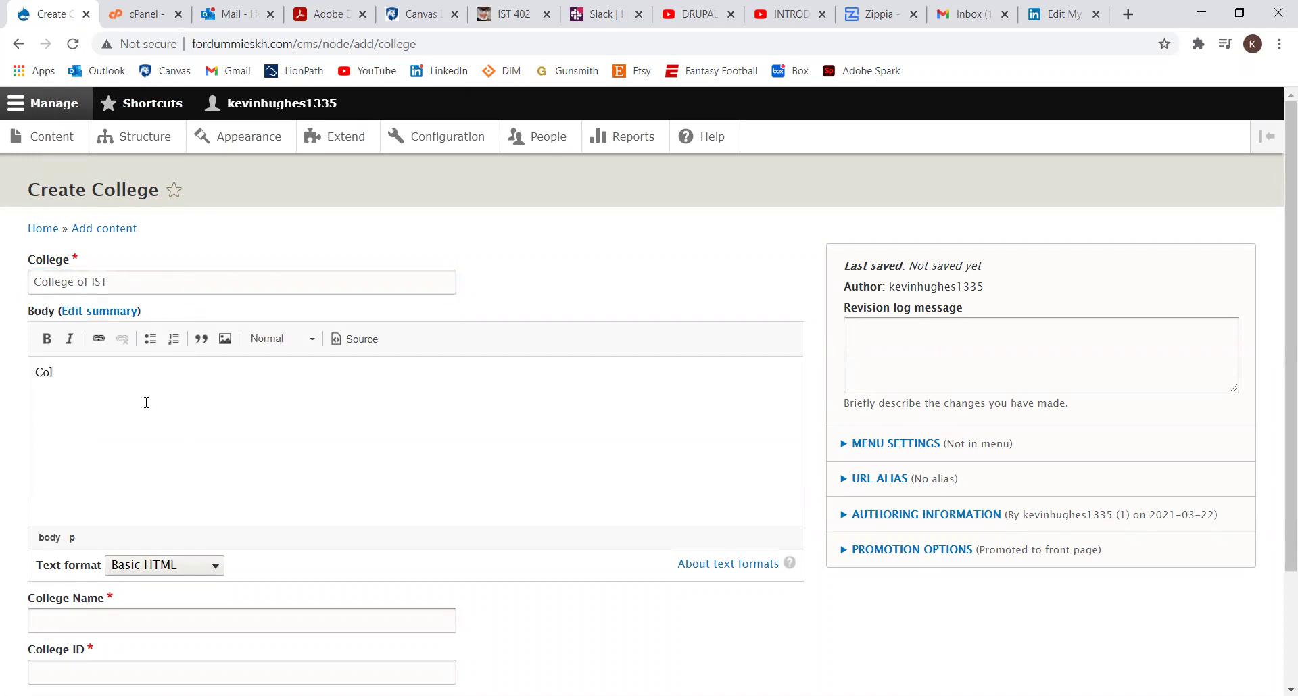
pyautogui.write('College of Inforam')
pyautogui.press('BackSpace')
pyautogui.press('BackSpace')
pyautogui.write('mation Science')
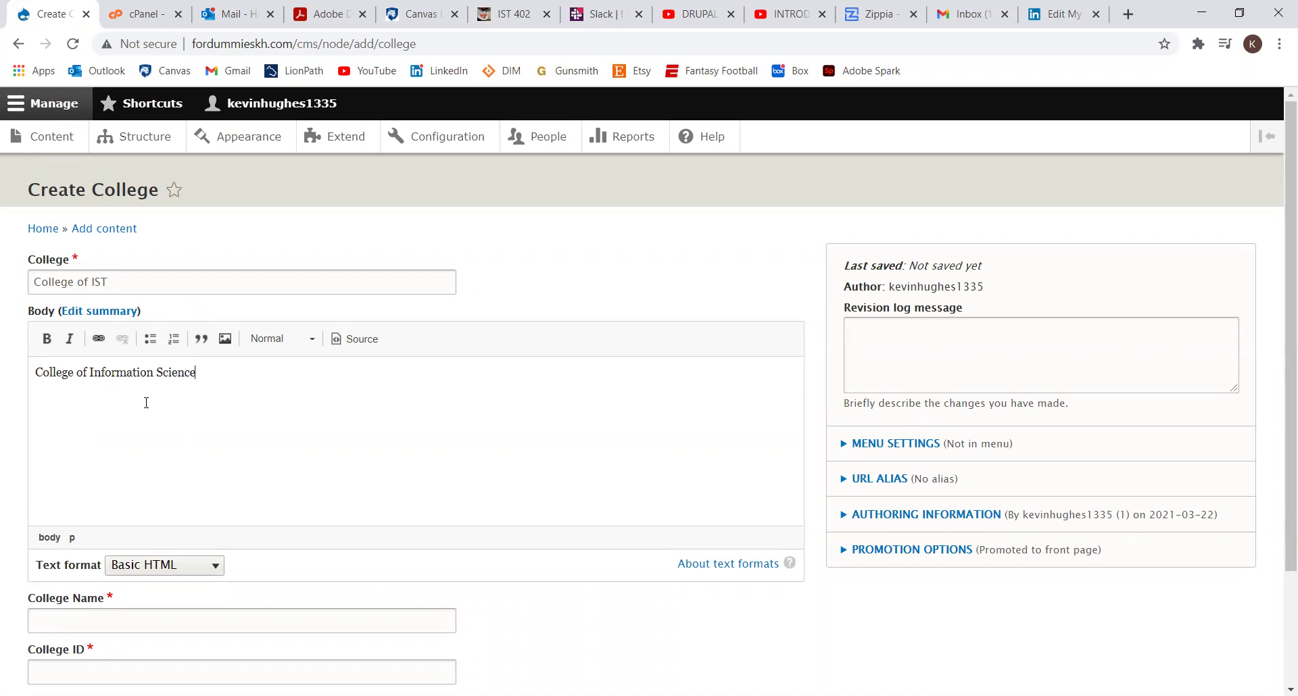
pyautogui.write(' & Technology')
# Set the College Name to "College of IST" and the College ID to 111111, then save the published item.
pyautogui.scroll(-2, 145, 473)
pyautogui.click(134, 514)
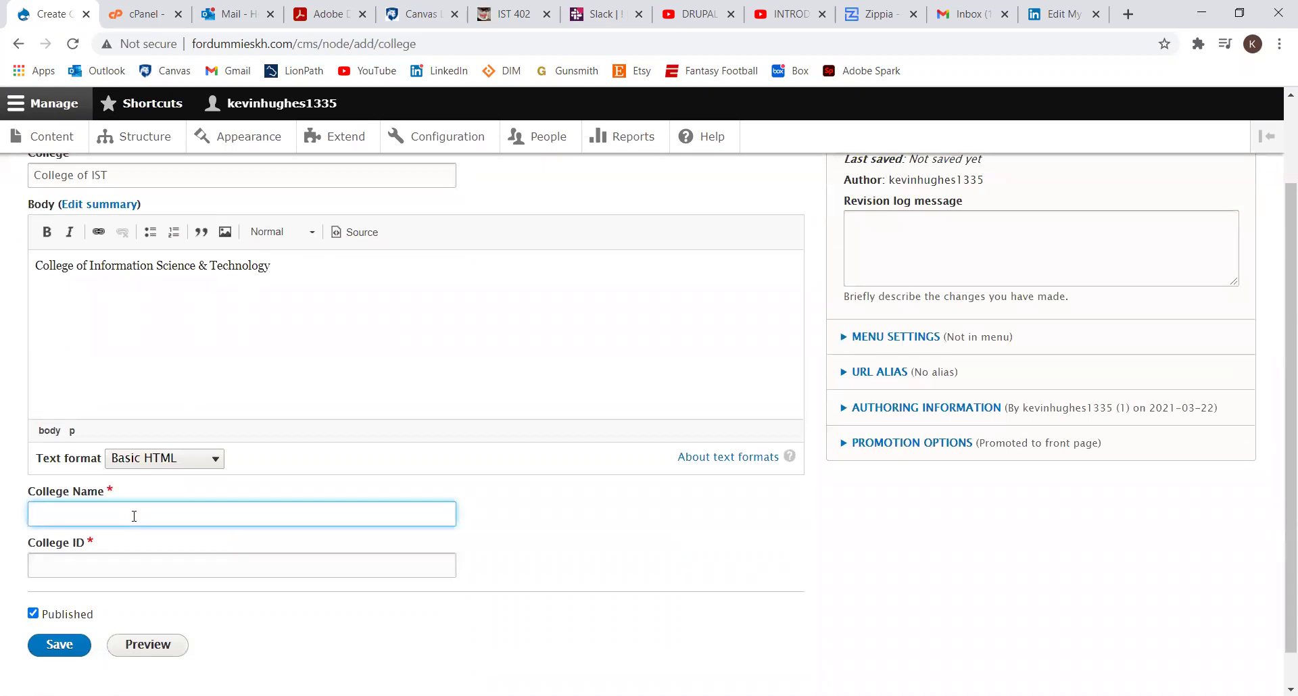
pyautogui.write('College of IST')
pyautogui.click(117, 566)
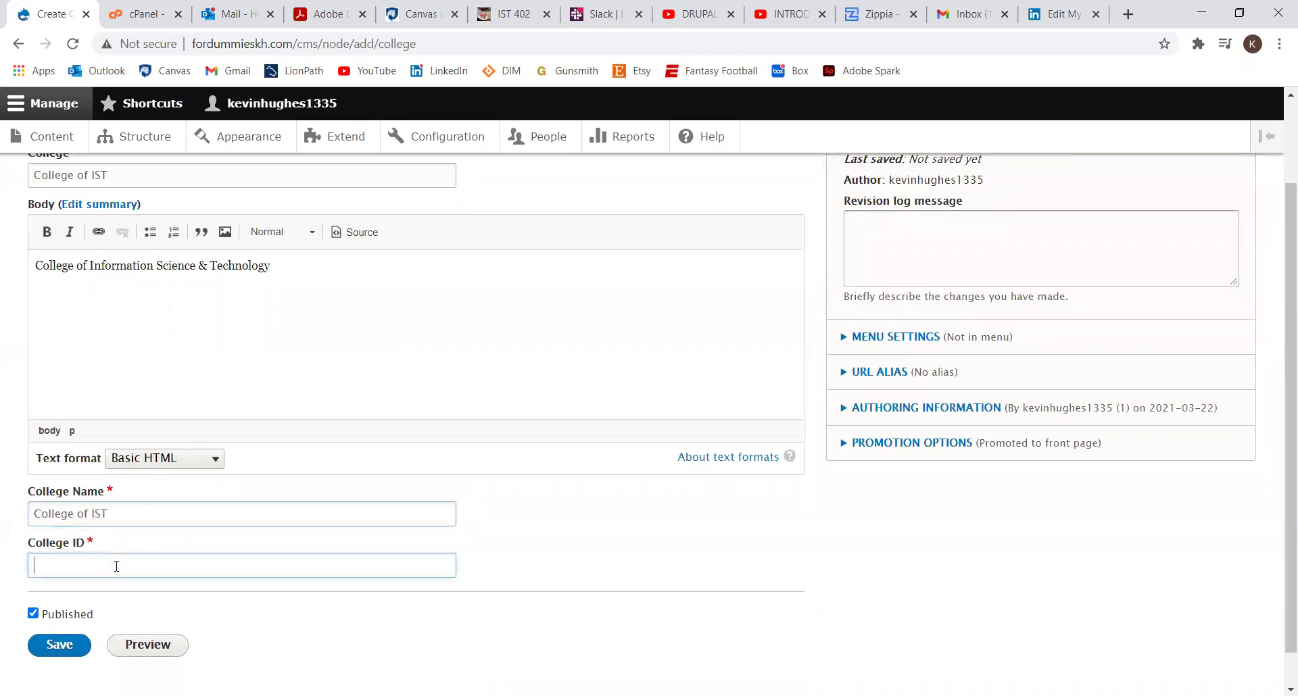
pyautogui.write('111111')
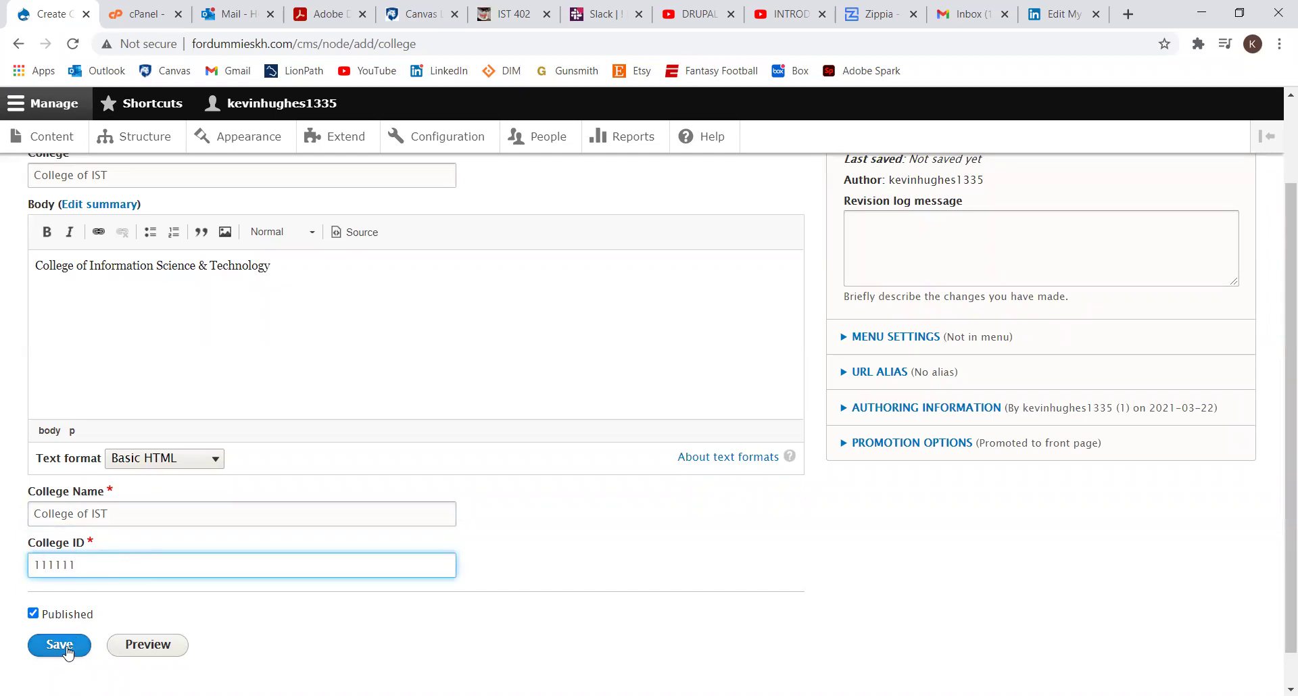
pyautogui.click(61, 645)
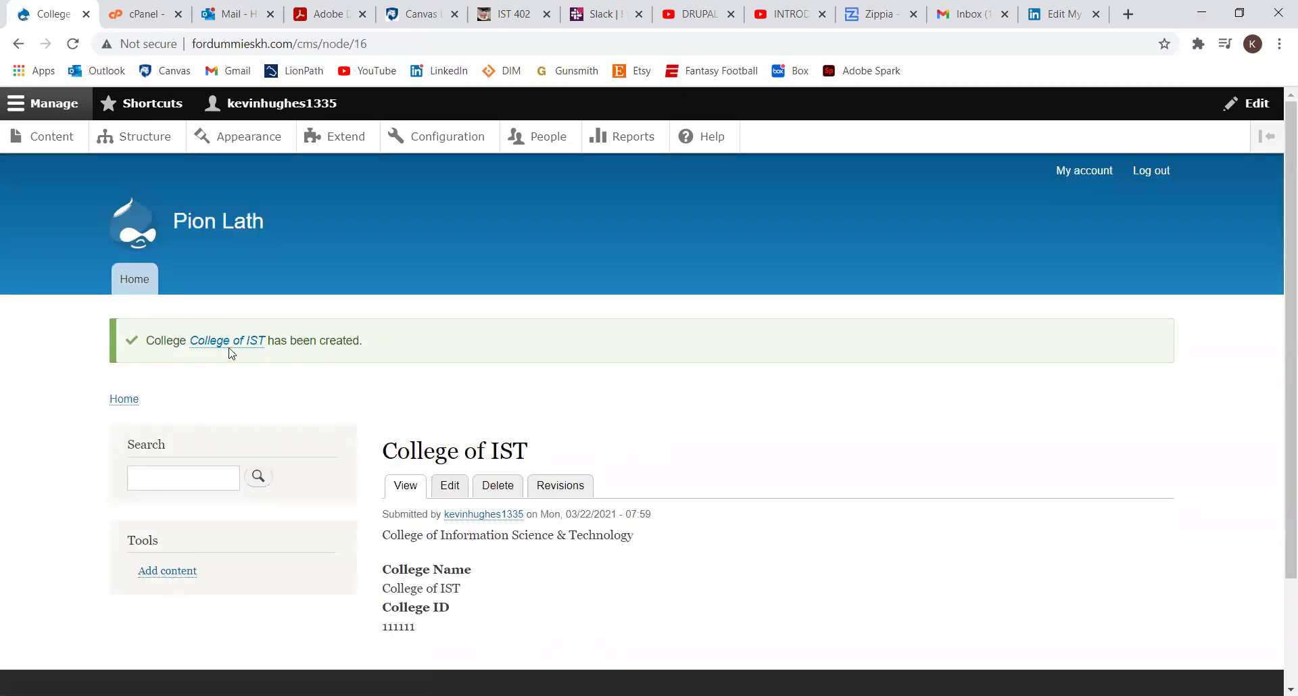
# Review the site's content list for the new College item, then return to the home page.
pyautogui.click(61, 144)
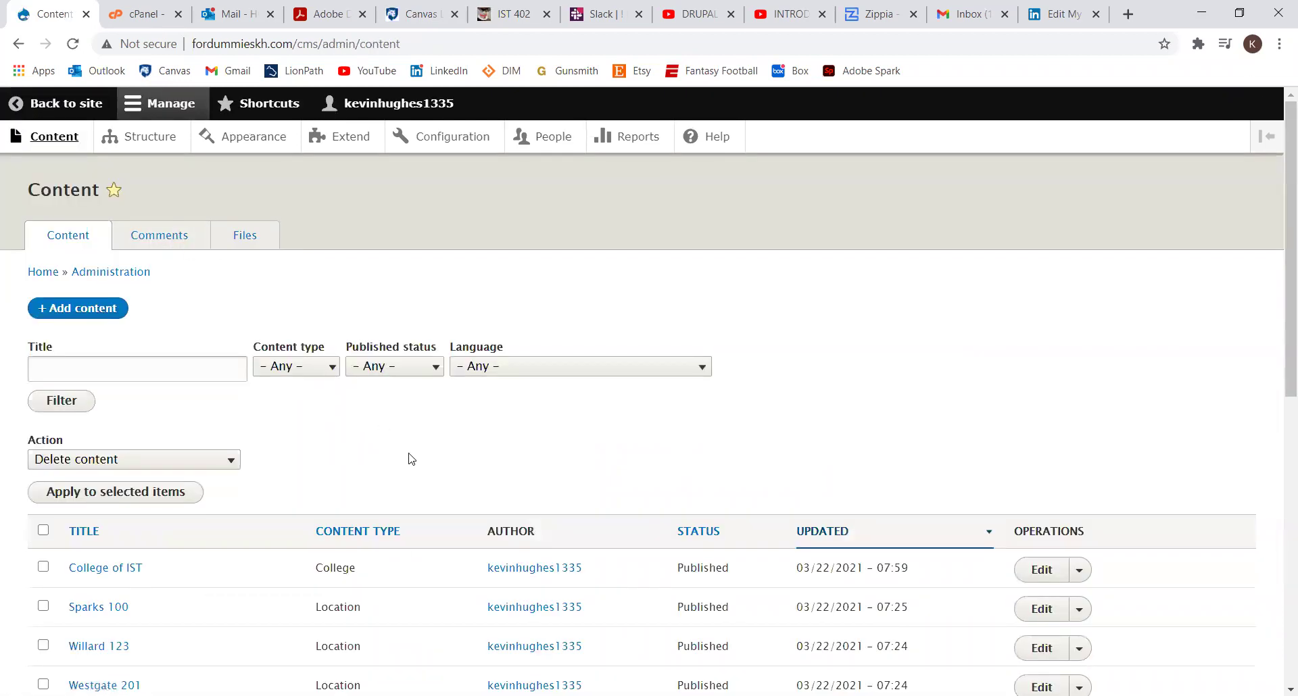
pyautogui.scroll(-1, 409, 458)
pyautogui.scroll(-1, 413, 512)
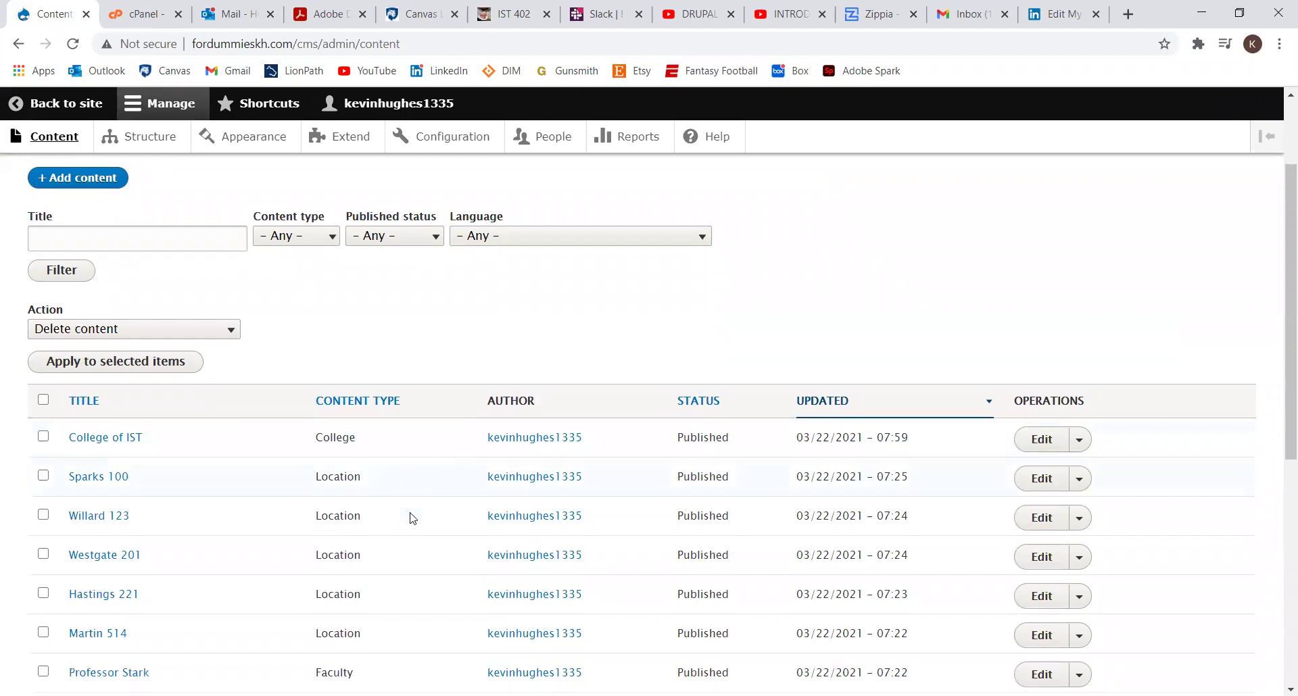
pyautogui.scroll(2, 394, 539)
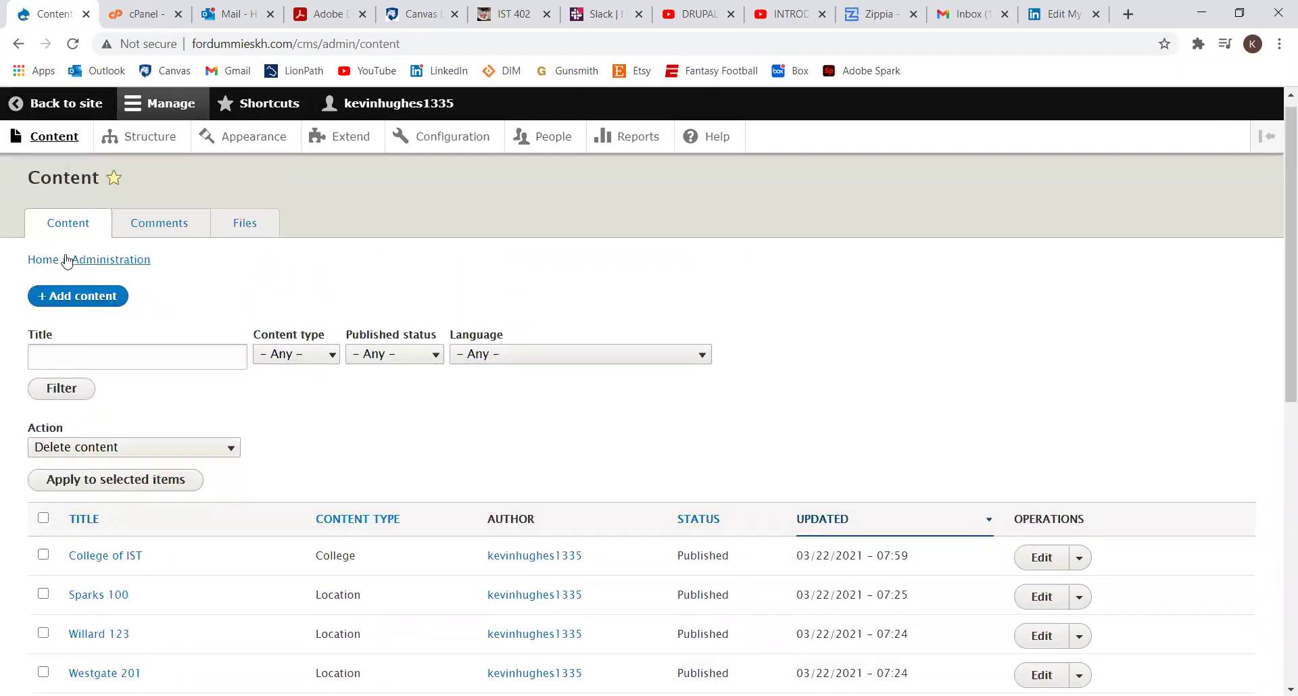
pyautogui.click(42, 260)
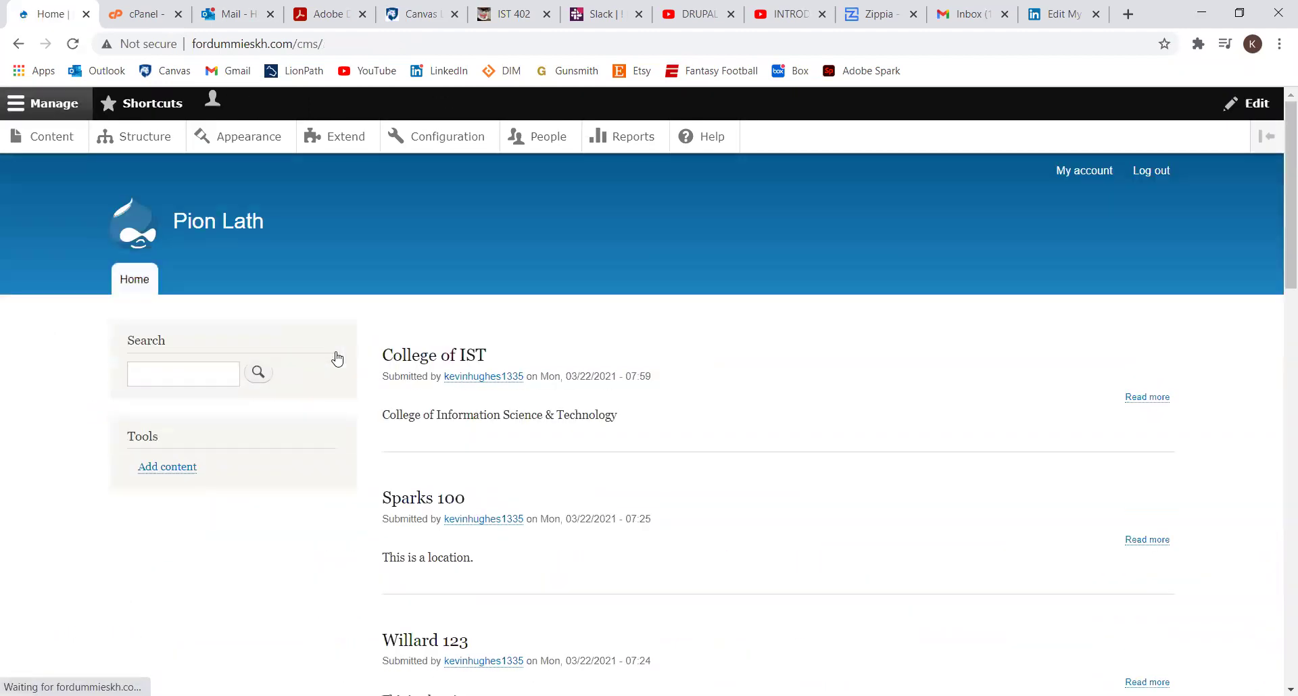